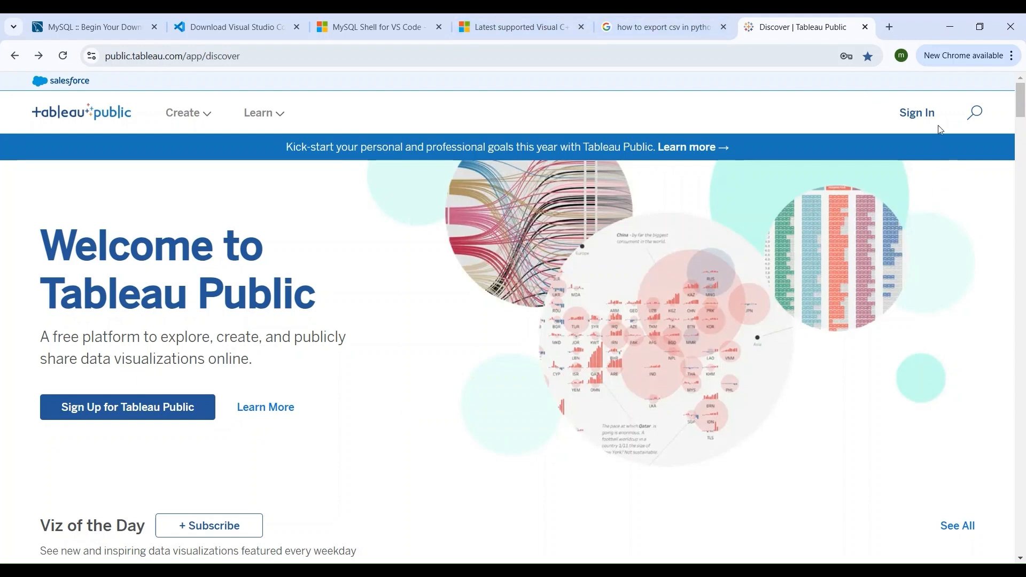
Open the Tableau Public account sign-in page
left_click(905, 119)
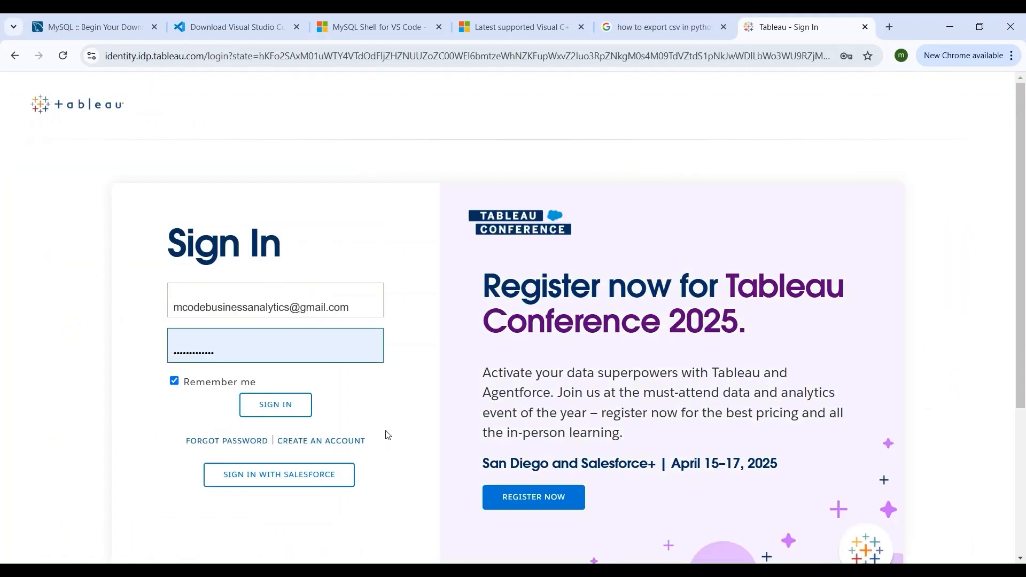
scroll(390, 431, "down", 1)
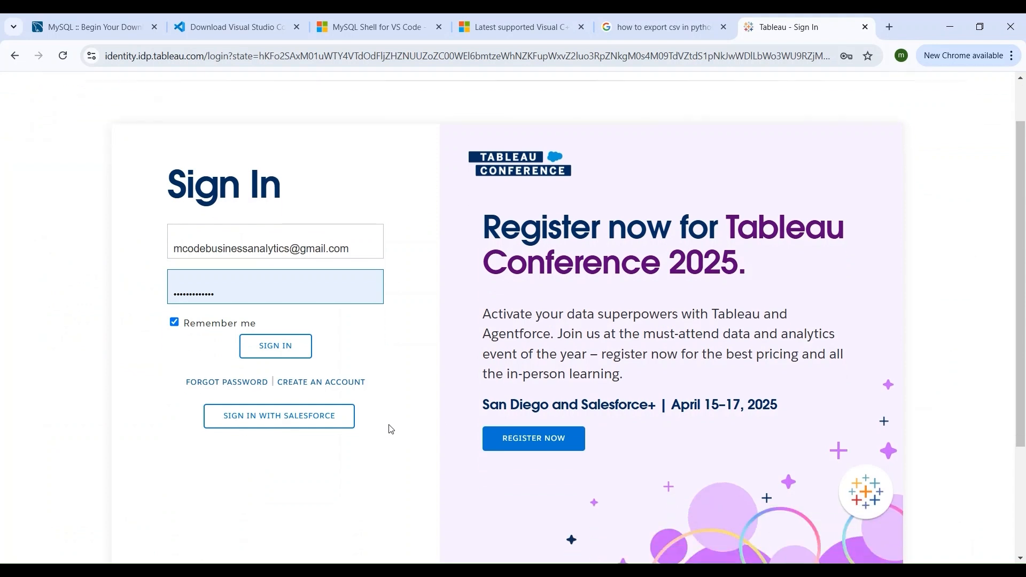
scroll(392, 427, "up", 1)
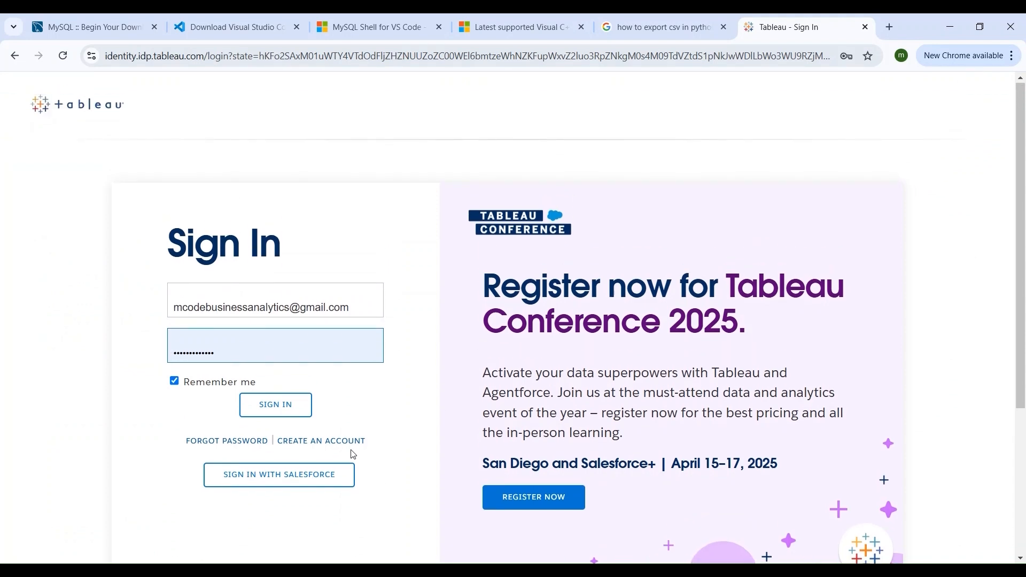
Open the account creation form, examine its fields and password requirements, and return to the sign-in page
left_click(293, 443)
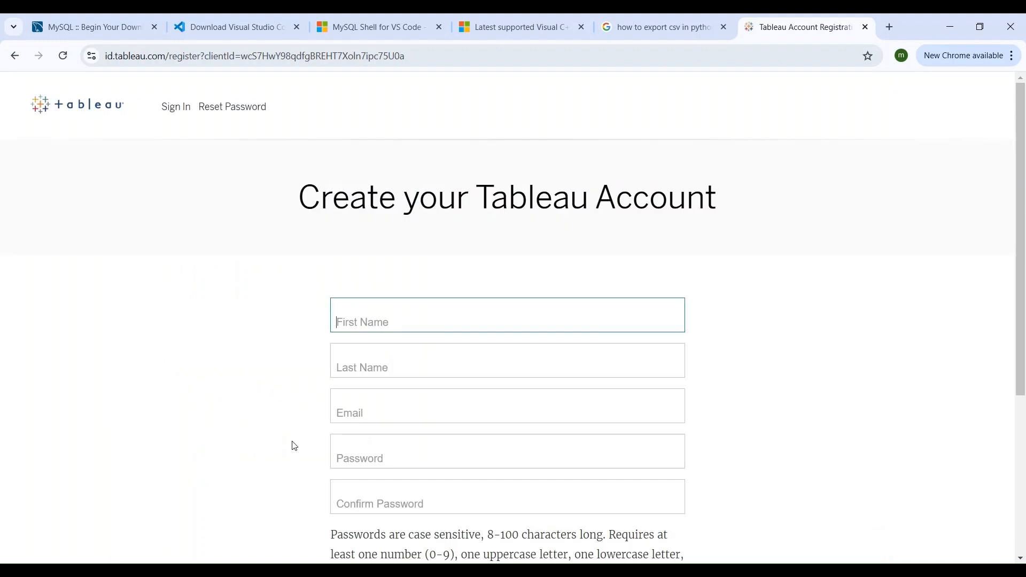
scroll(237, 356, "down", 2)
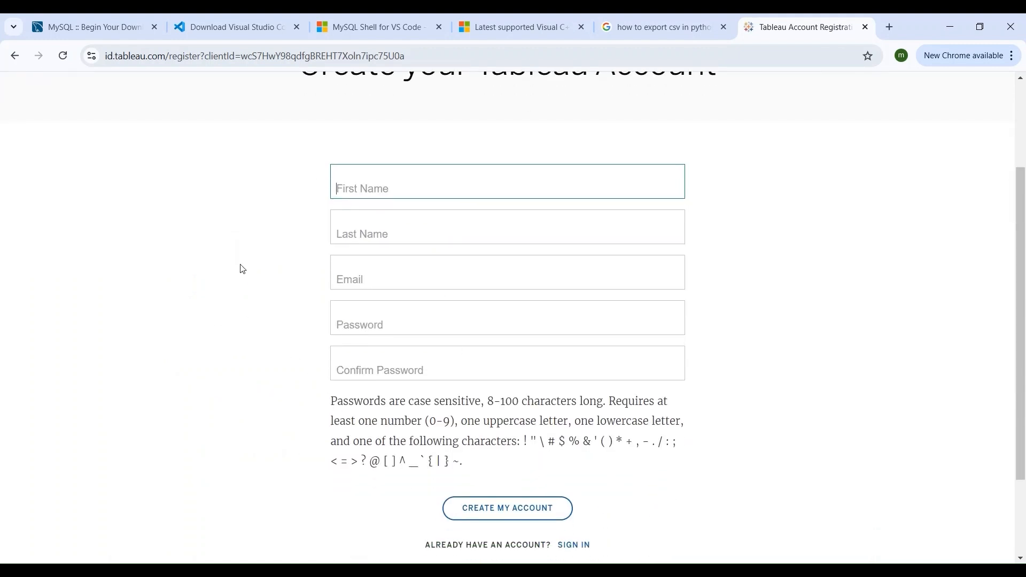
scroll(256, 278, "down", 1)
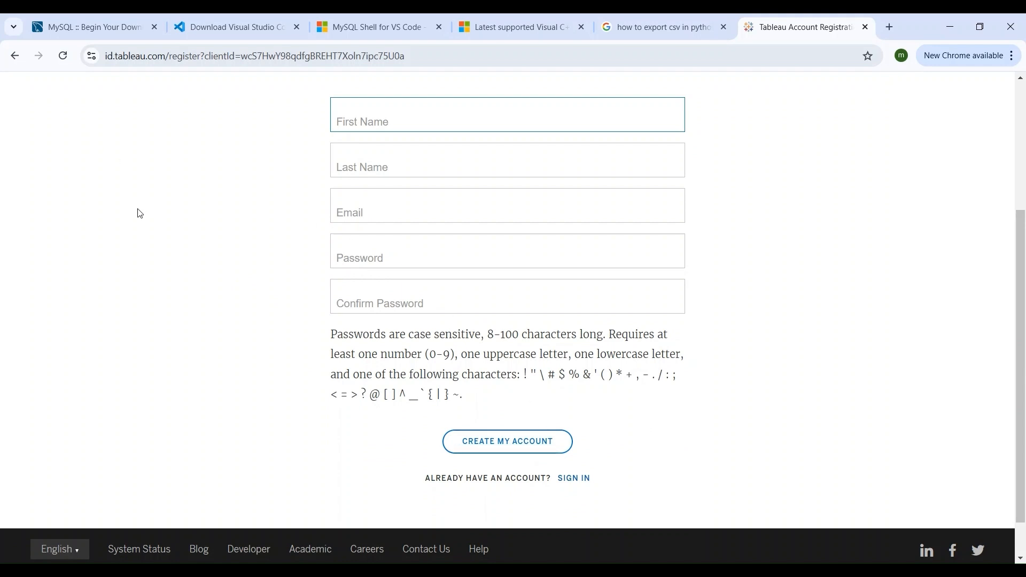
scroll(139, 211, "up", 3)
left_click(389, 407)
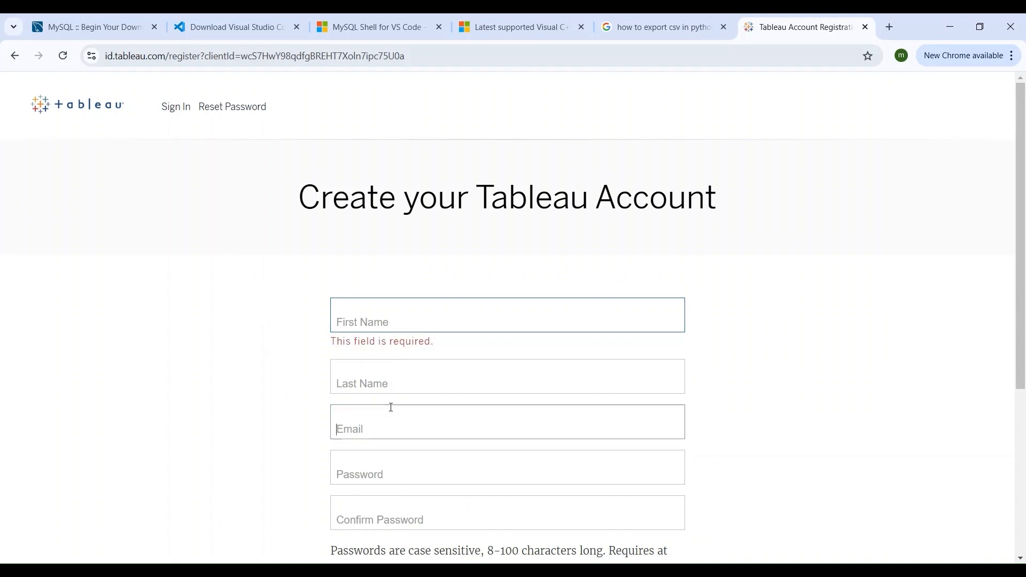
left_click(292, 398)
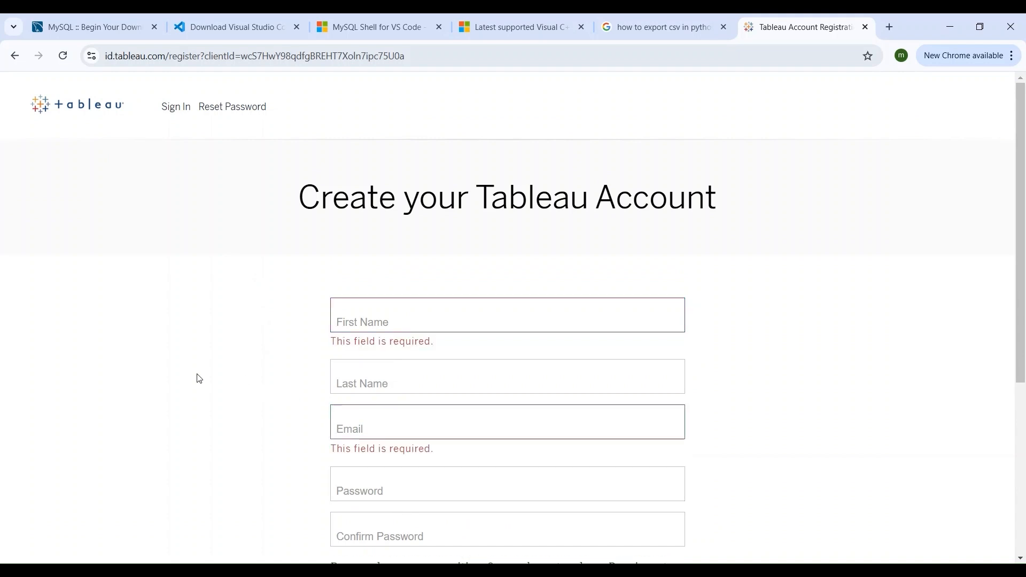
left_click(14, 55)
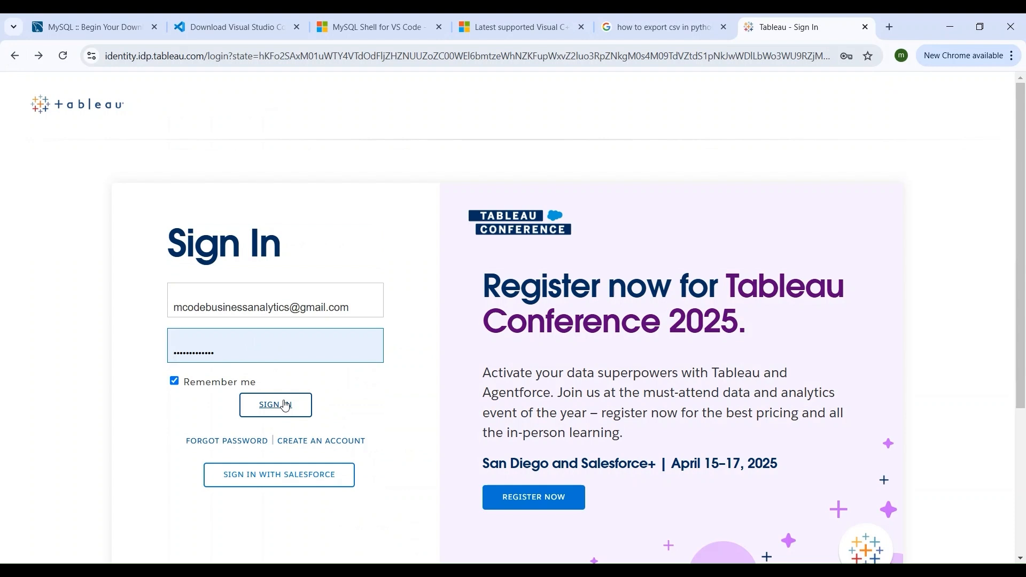
Sign in with the prefilled account credentials and open the download page for Tableau Desktop Public Edition
left_click(285, 405)
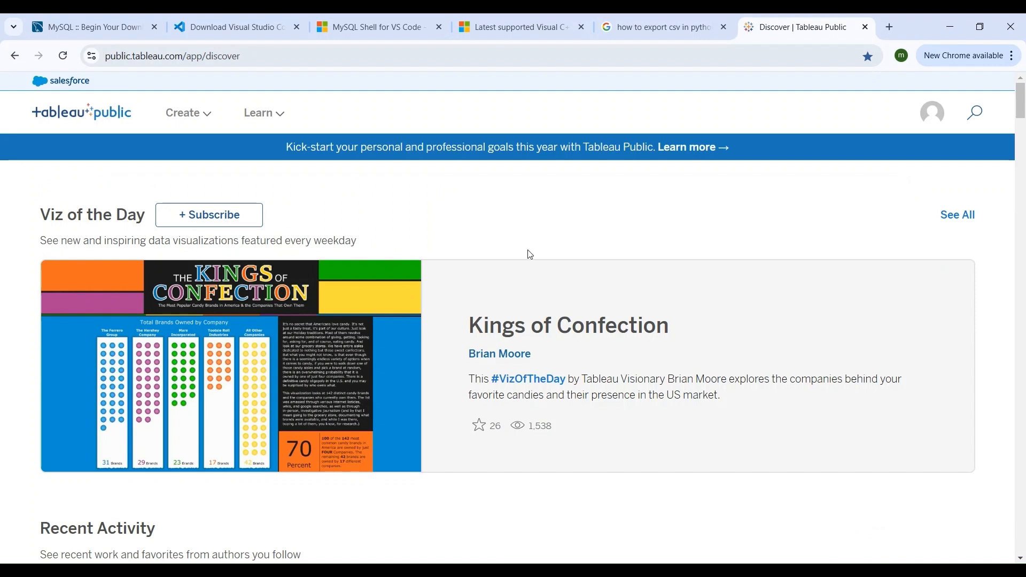
mouse_move(210, 150)
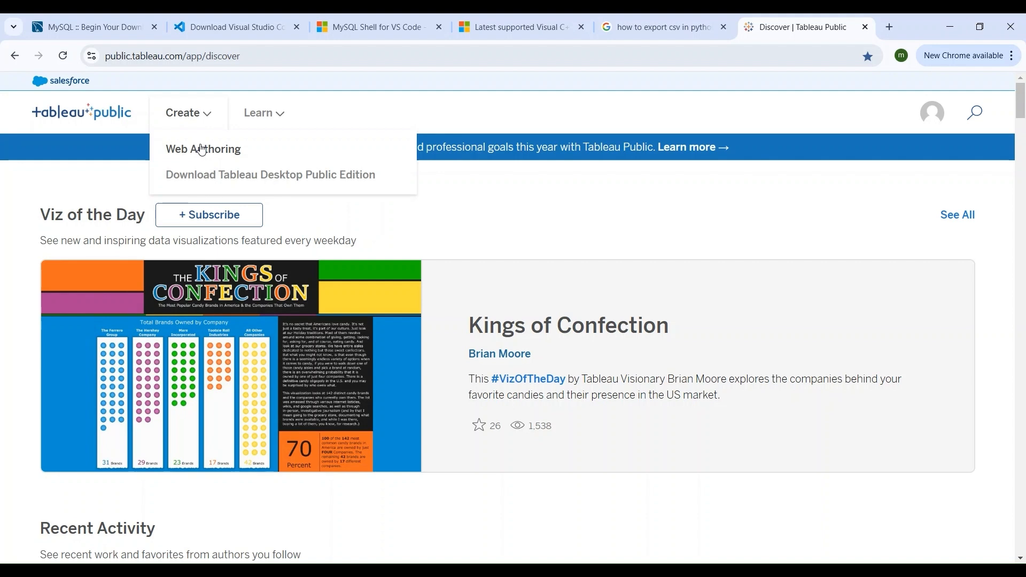
left_click(206, 184)
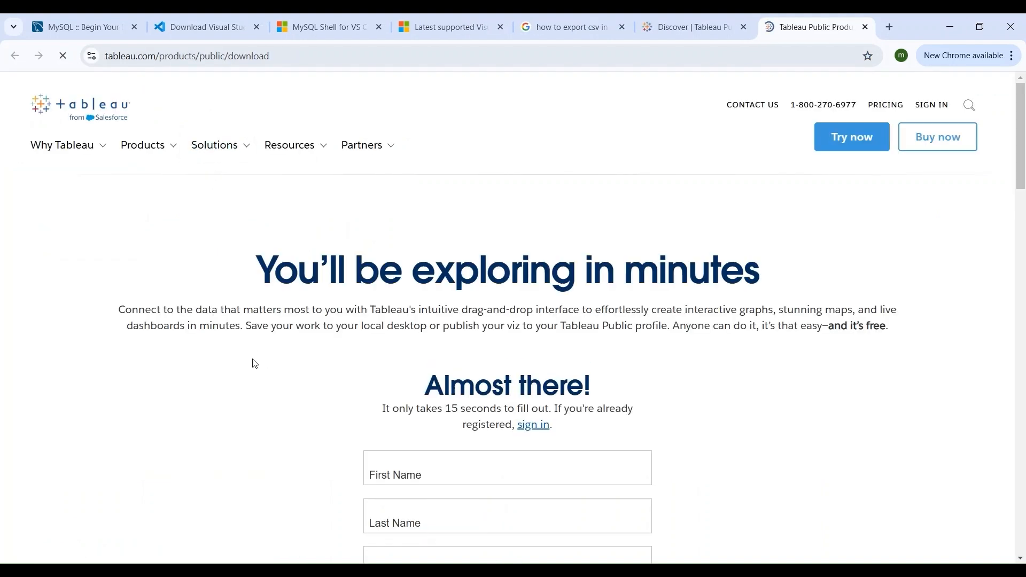
Fill in the first name, last name and e-mail on the download registration form
scroll(255, 364, "down", 1)
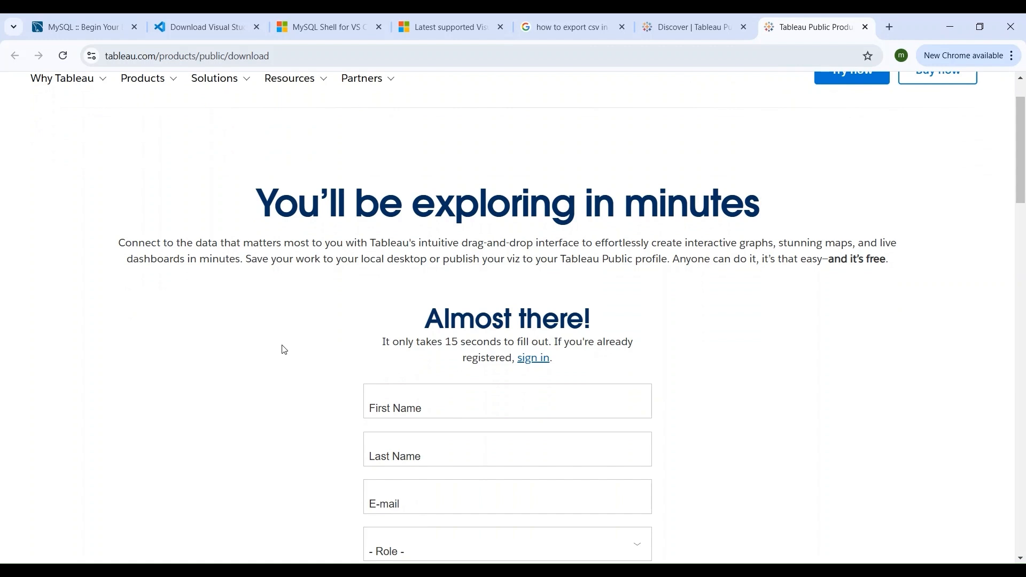
scroll(285, 353, "down", 1)
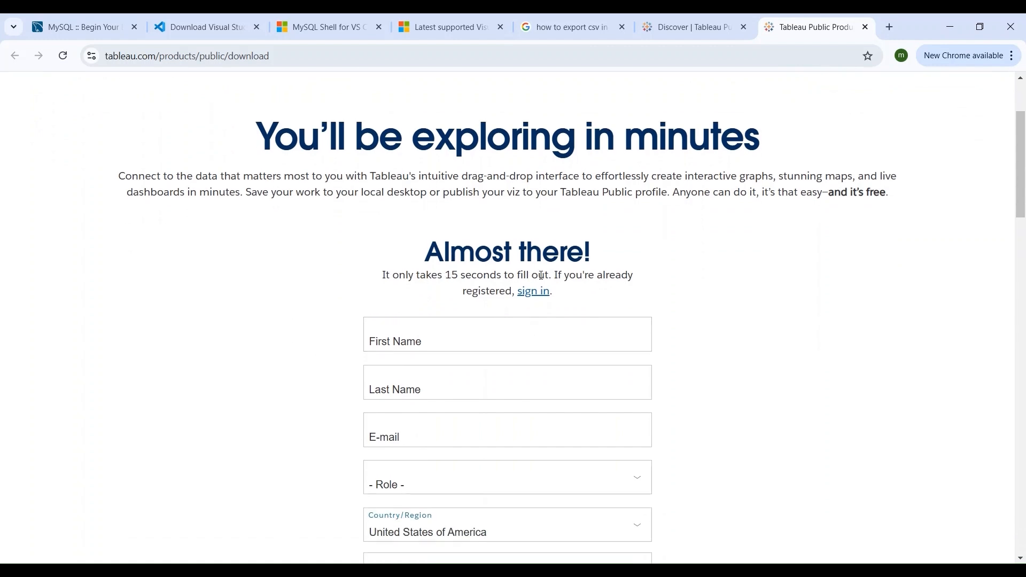
scroll(350, 353, "down", 2)
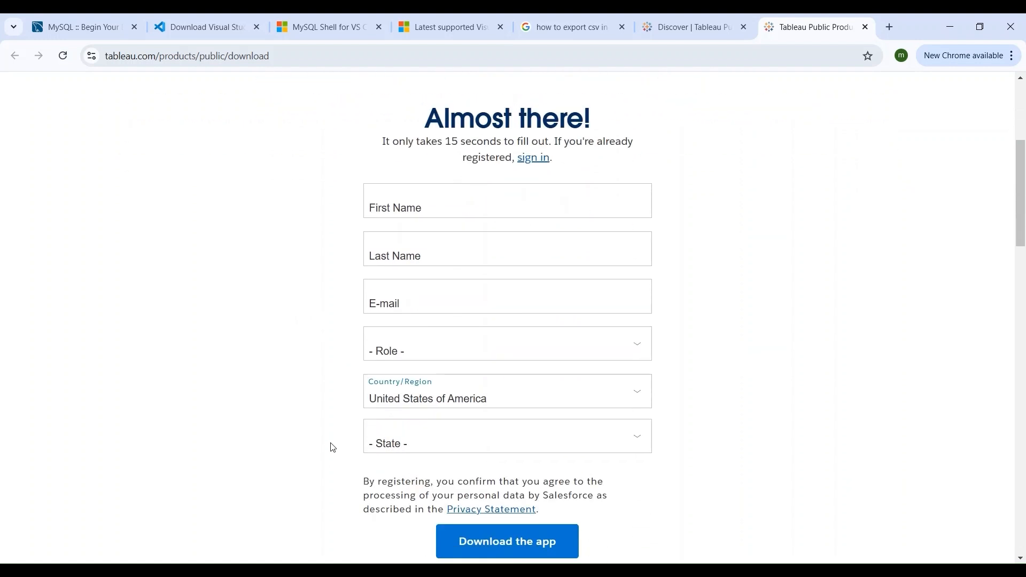
scroll(342, 406, "up", 2)
left_click(366, 337)
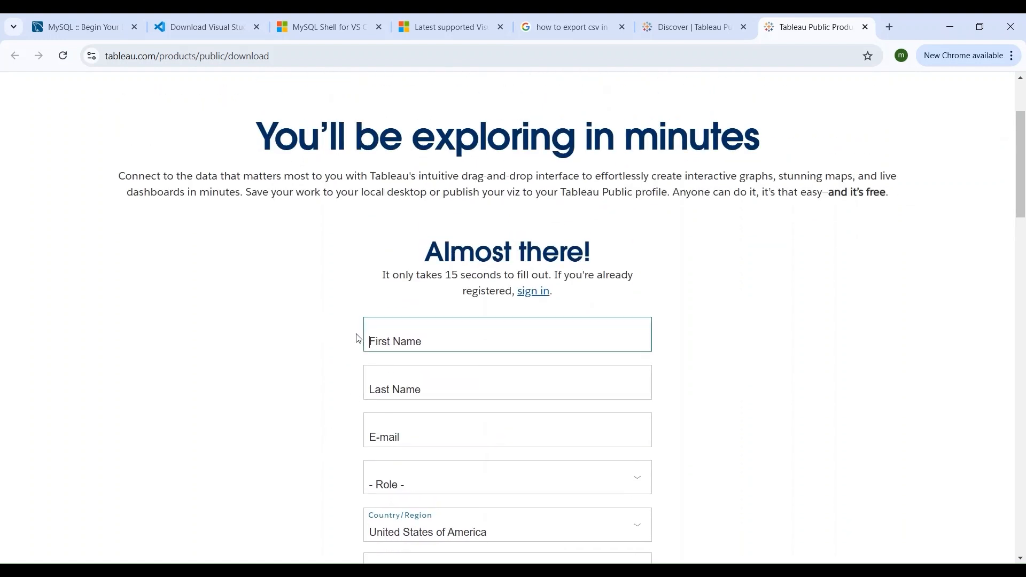
left_click(470, 380)
key("Tab")
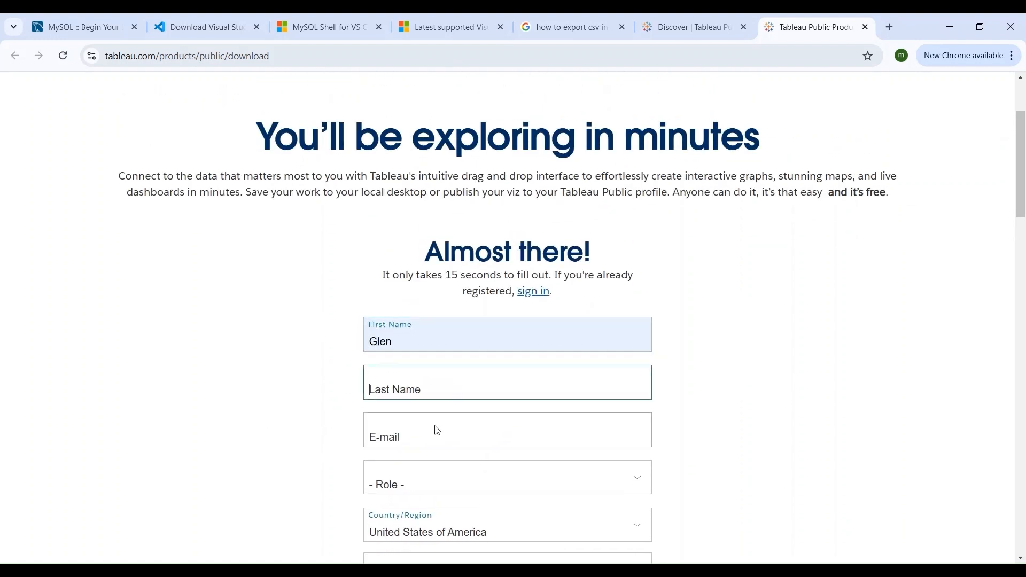
left_click(460, 419)
scroll(281, 406, "down", 2)
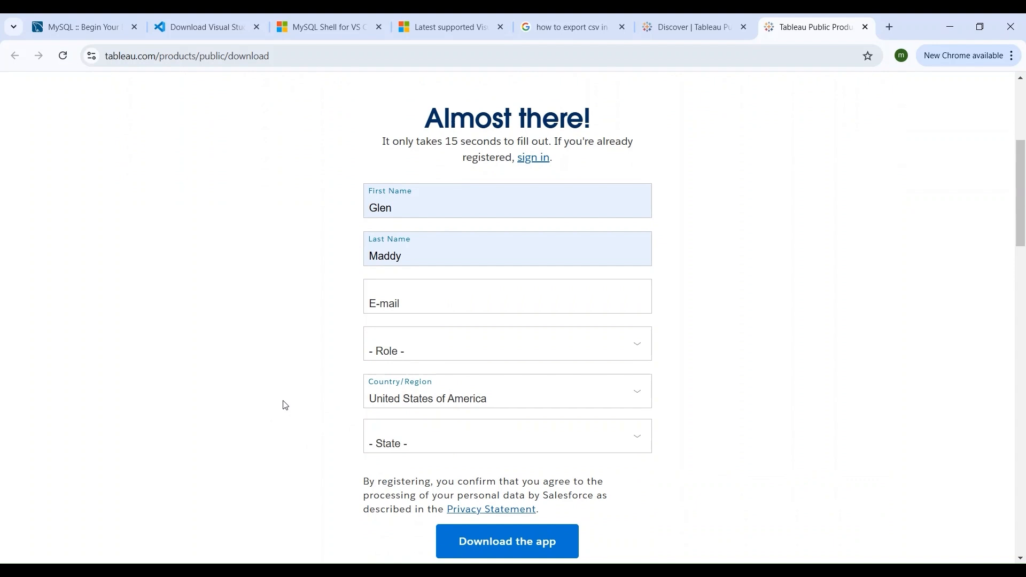
left_click(408, 303)
left_click(433, 335)
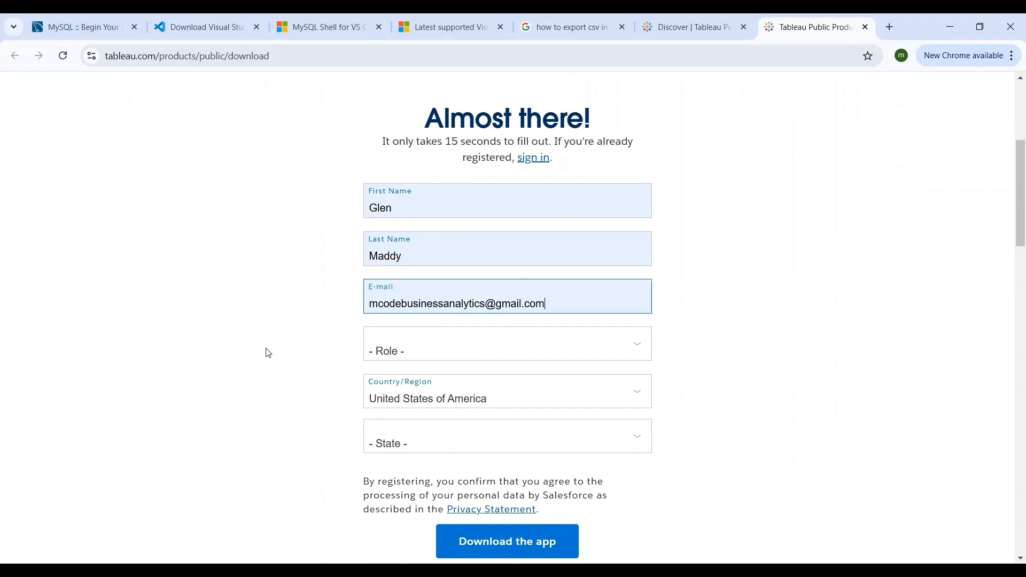
Set the role to Personal User and the state to Washington on the registration form
left_click(409, 351)
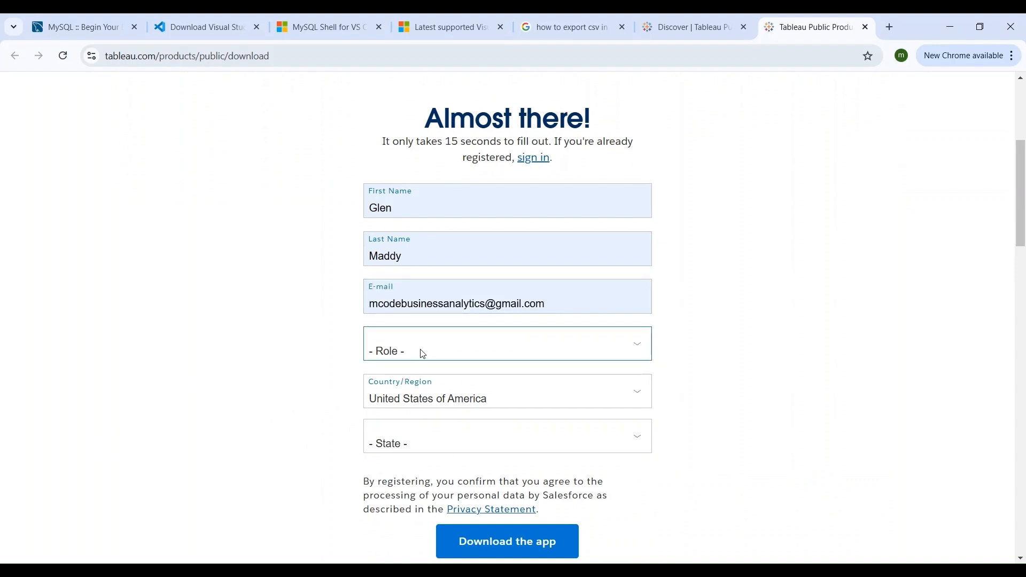
left_click(407, 398)
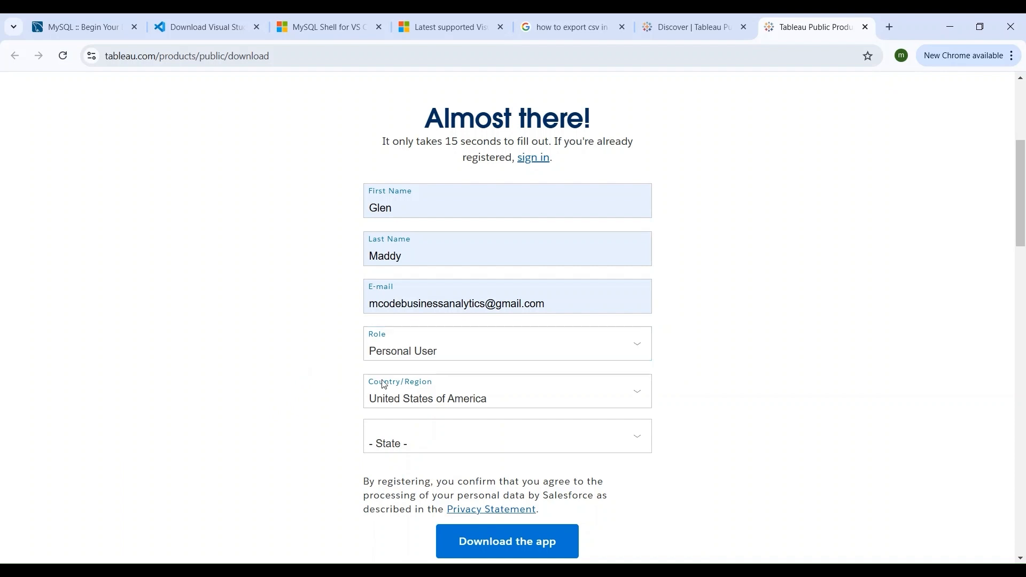
left_click(414, 440)
key("w")
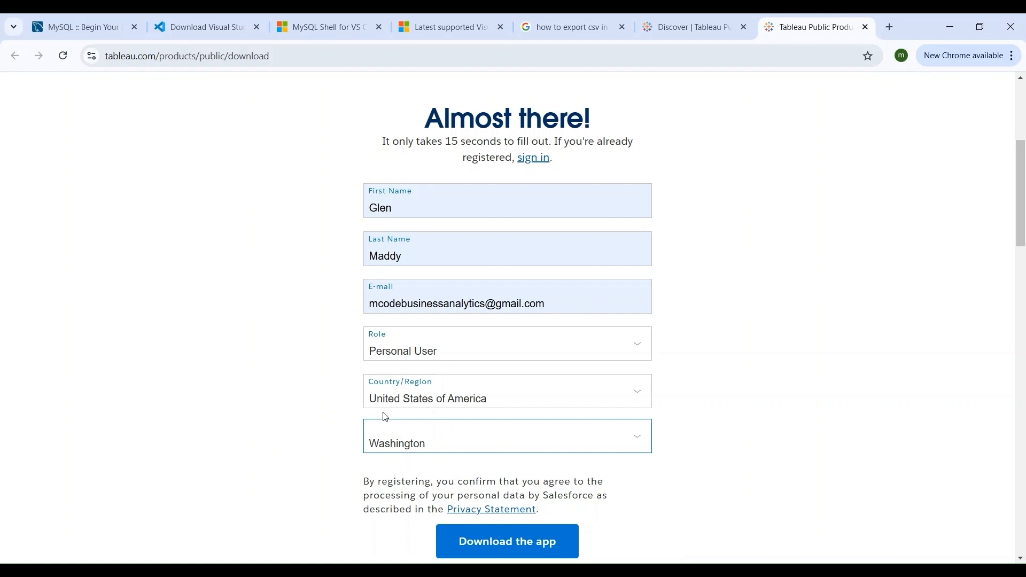
left_click(288, 445)
left_click(397, 330)
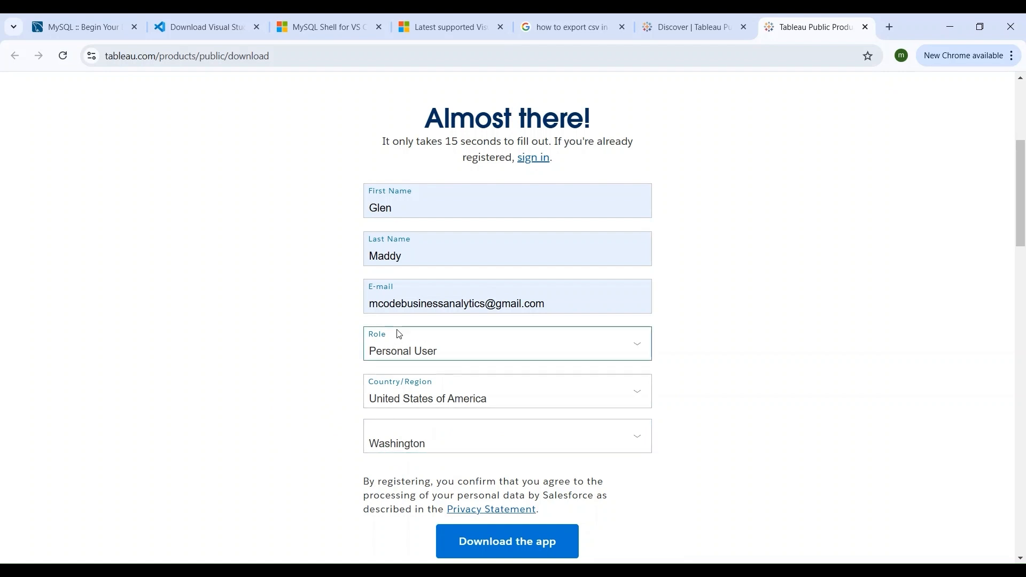
left_click(342, 417)
scroll(278, 414, "down", 1)
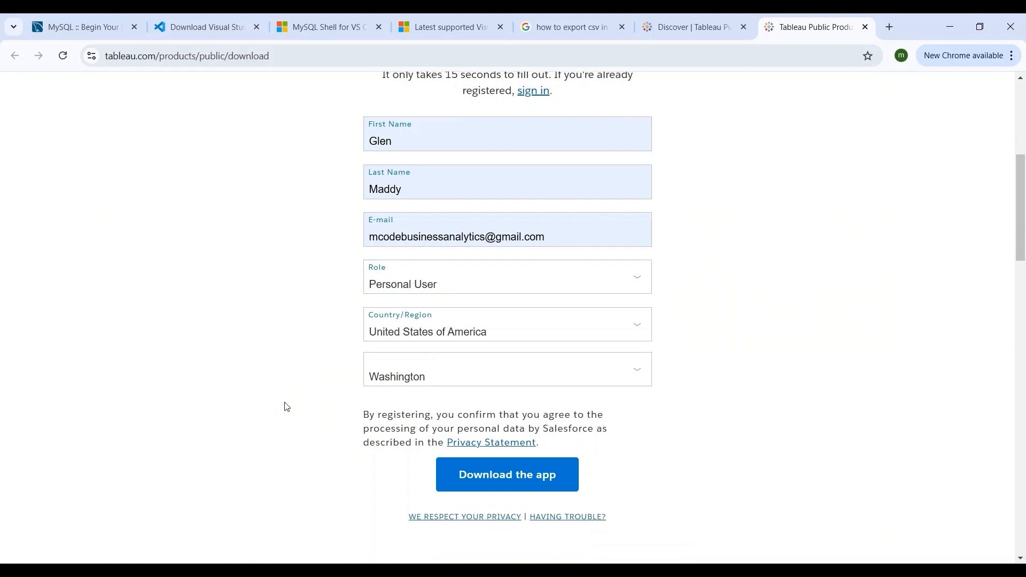
left_click(378, 289)
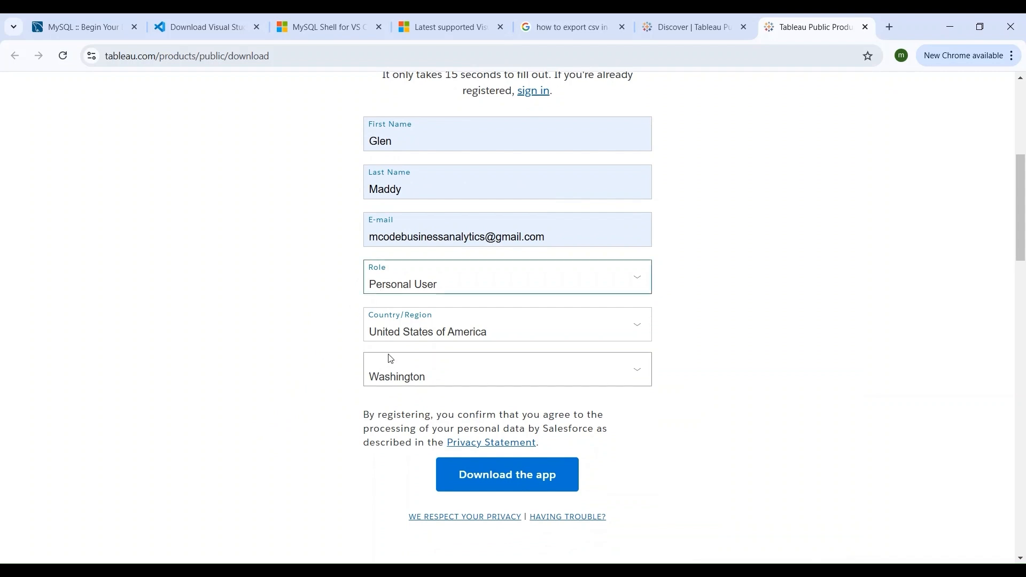
left_click(301, 377)
Submit the registration form to download Tableau Desktop Public Edition, and open the browser's list of downloads
scroll(385, 477, "down", 1)
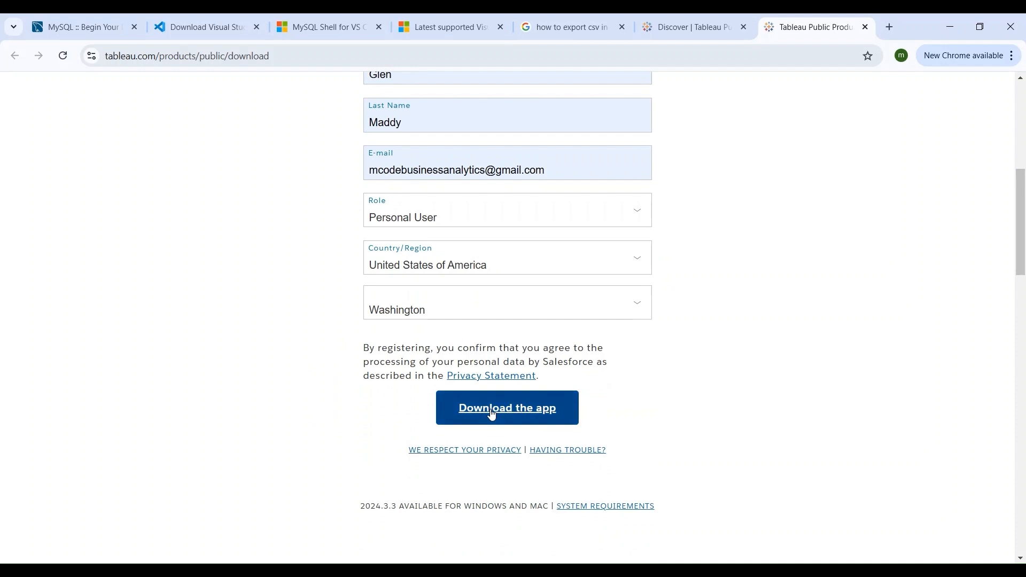
left_click(492, 412)
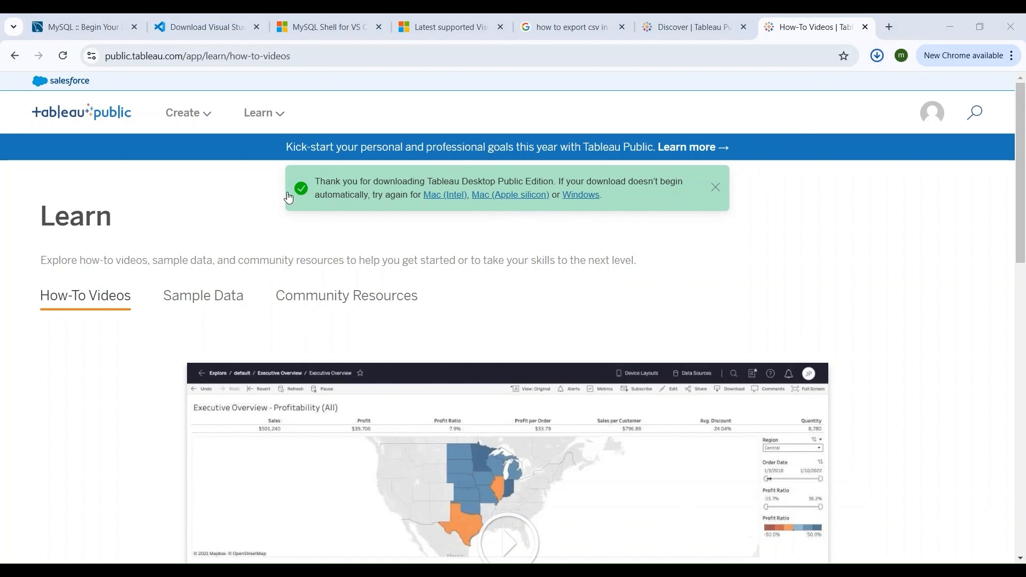
left_click(374, 183)
left_click(880, 58)
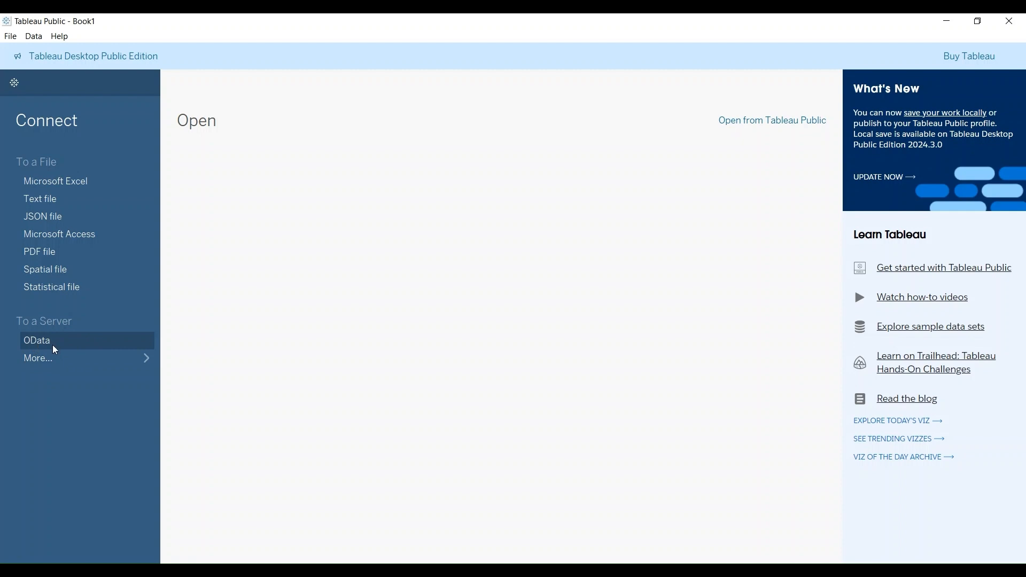
In the Tableau Public desktop app, connect to the orders_rev_df.csv file on Google Drive as the data source
left_click(148, 362)
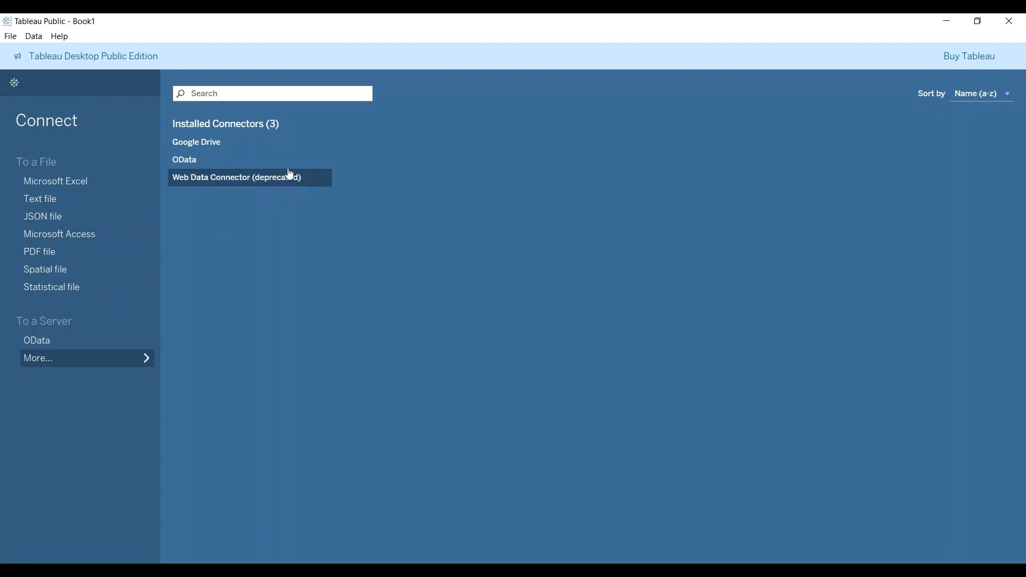
left_click(194, 149)
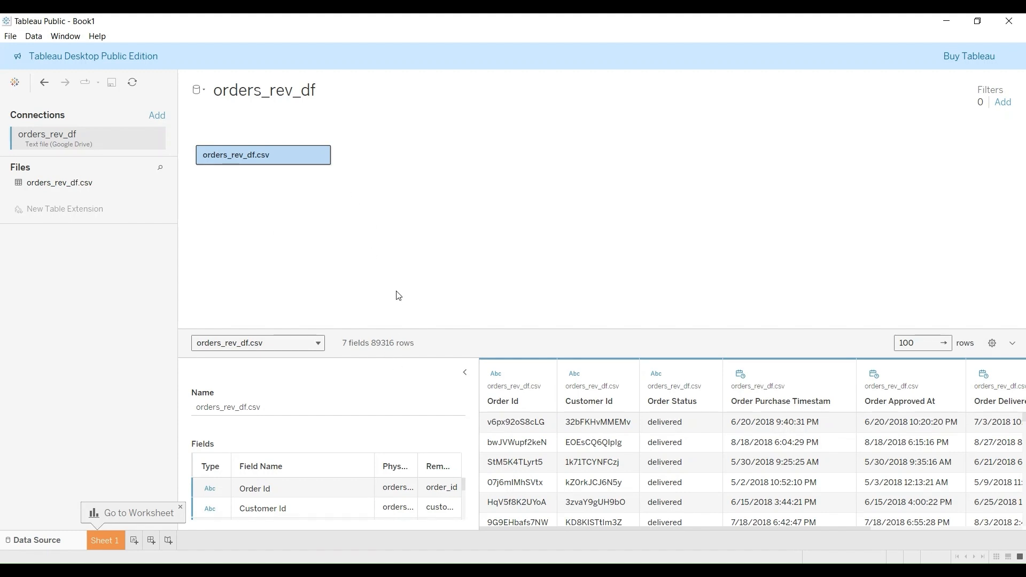
left_click(247, 91)
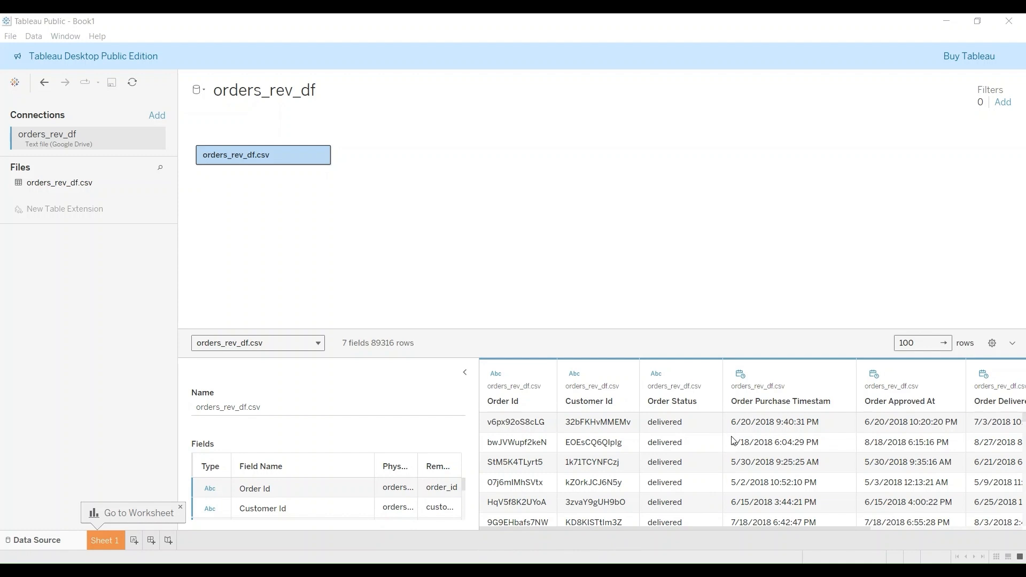
Examine the field list and the data preview of the orders_rev_df.csv table
left_click(712, 526)
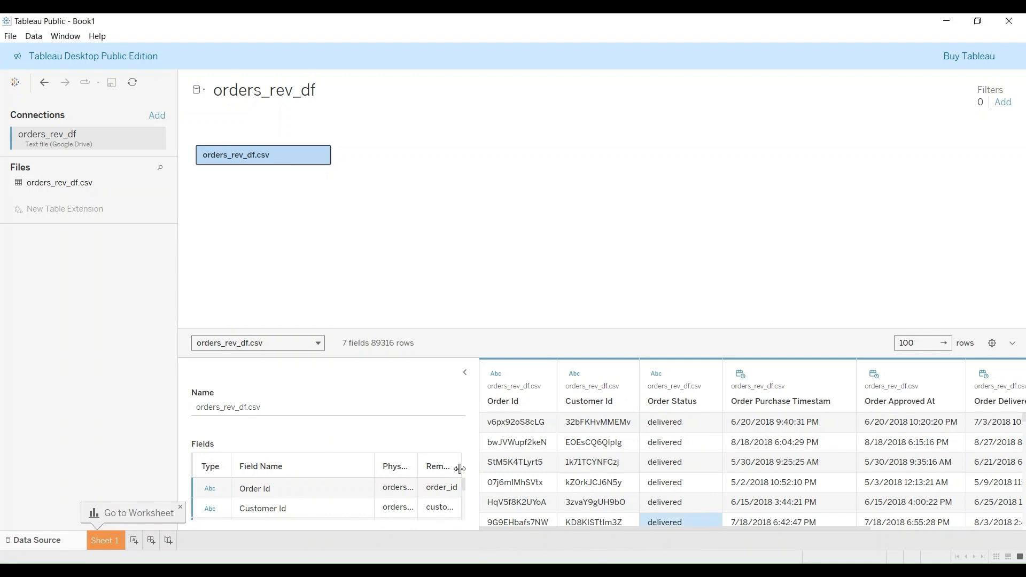
scroll(464, 483, "down", 1)
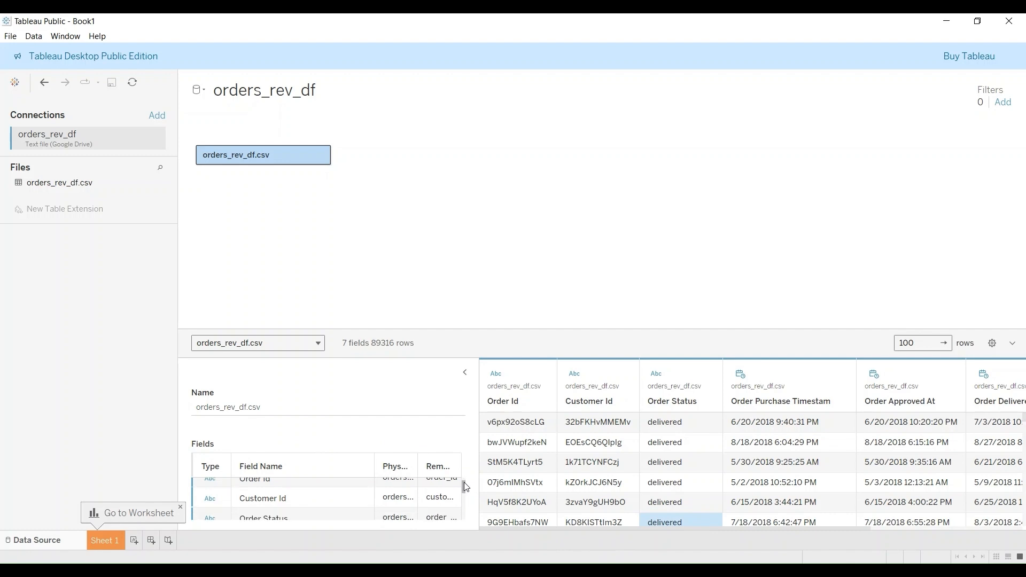
scroll(465, 485, "up", 1)
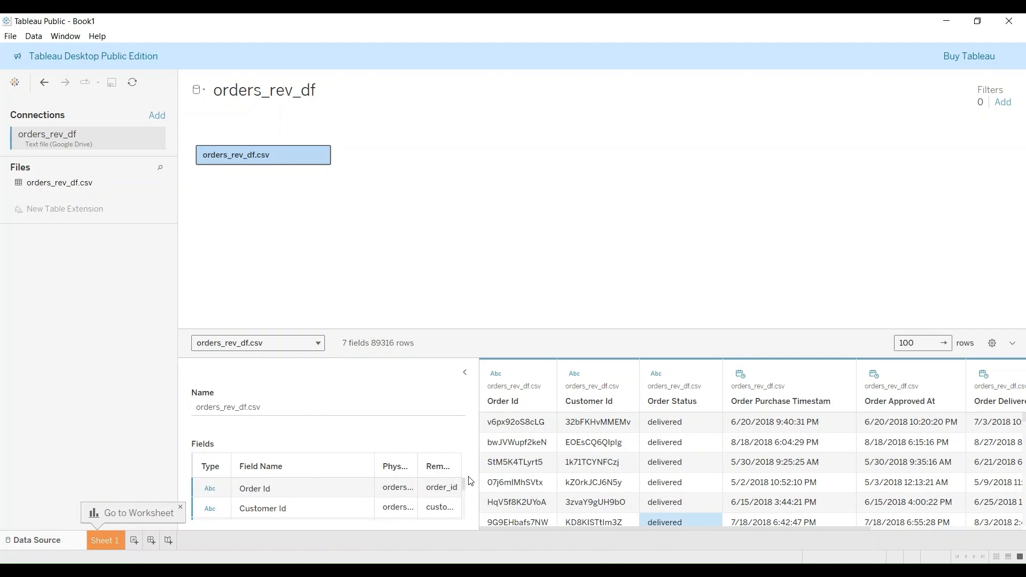
left_click_drag(463, 484, 464, 506)
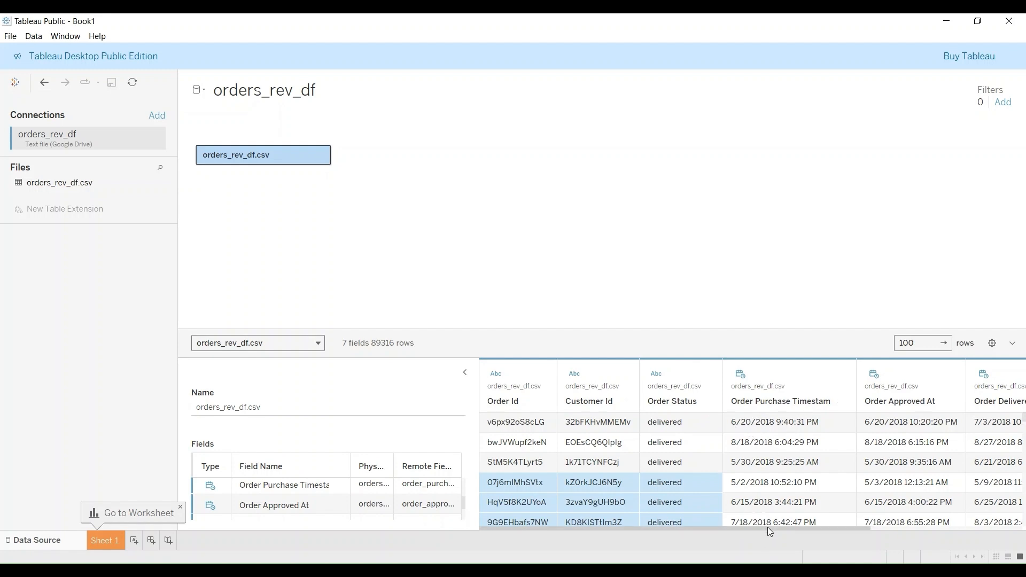
Examine the preview columns of orders_rev_df.csv and the naming and data type options of the Order Id column
left_click_drag(768, 528, 911, 529)
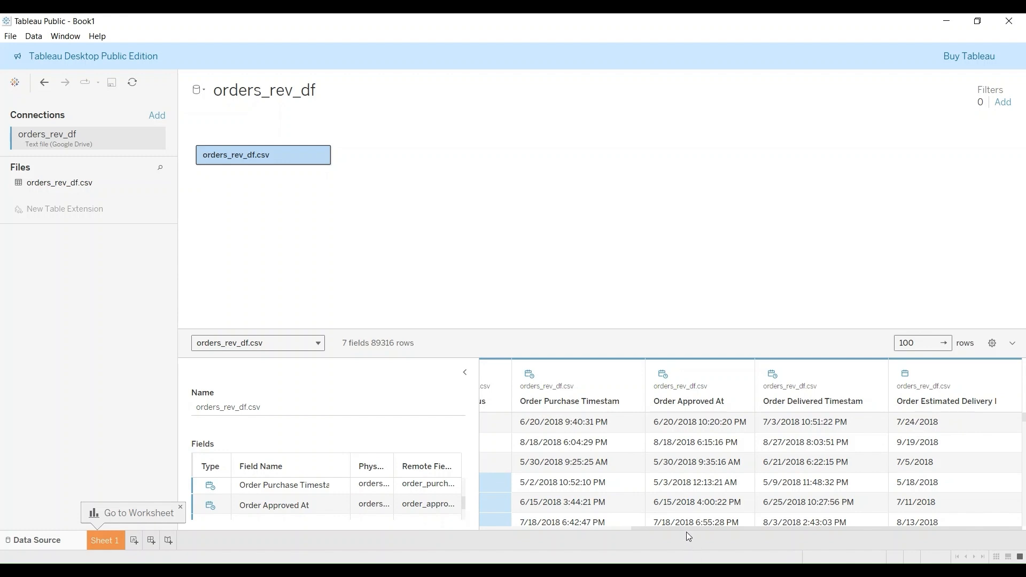
left_click_drag(695, 529, 542, 534)
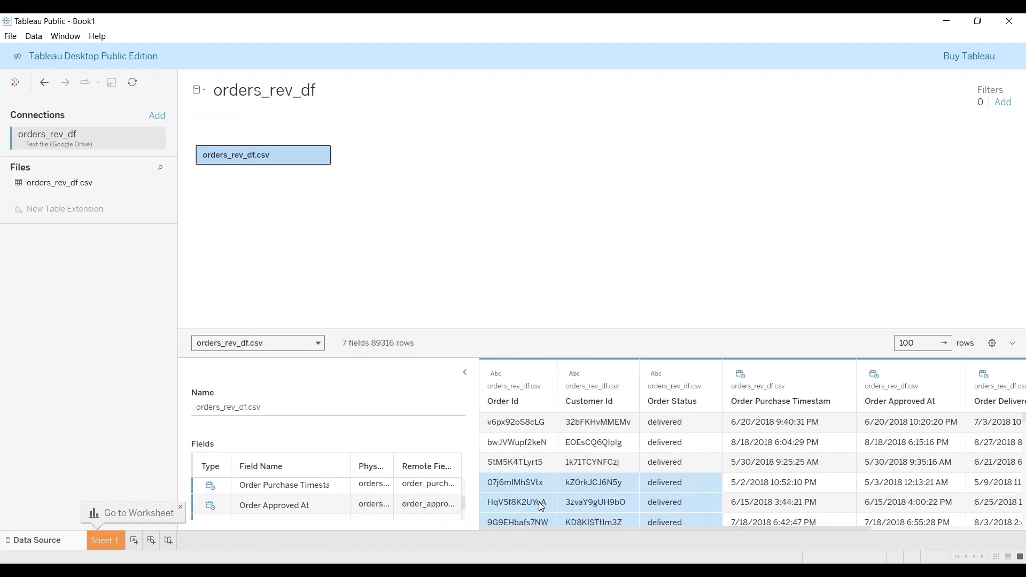
mouse_move(540, 377)
left_click(540, 375)
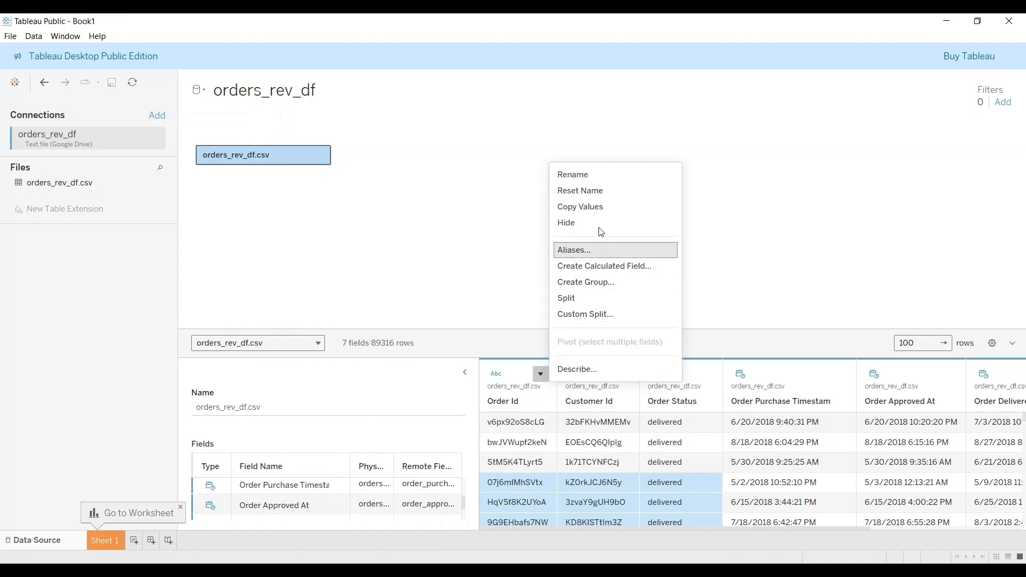
left_click(605, 175)
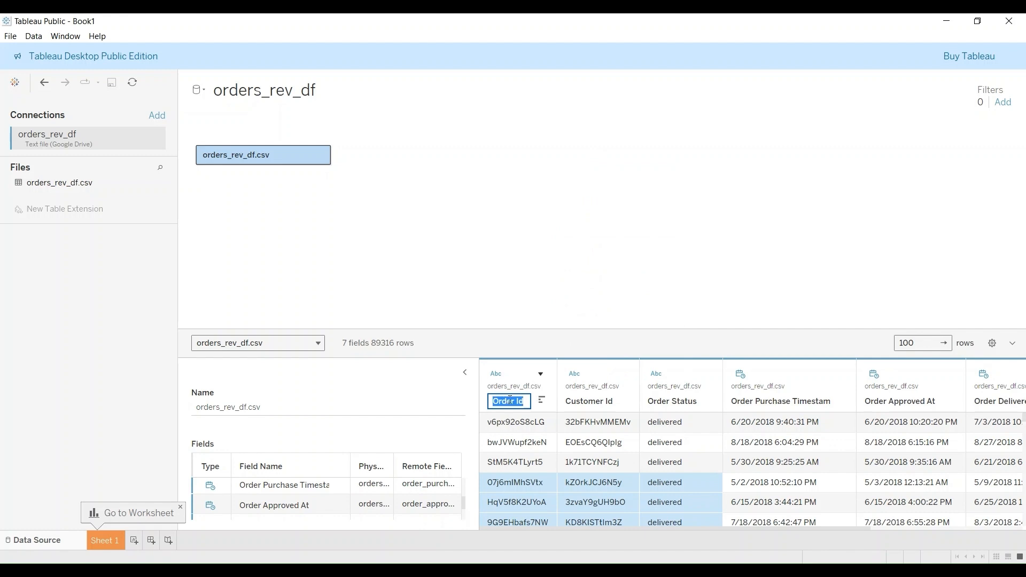
left_click(541, 374)
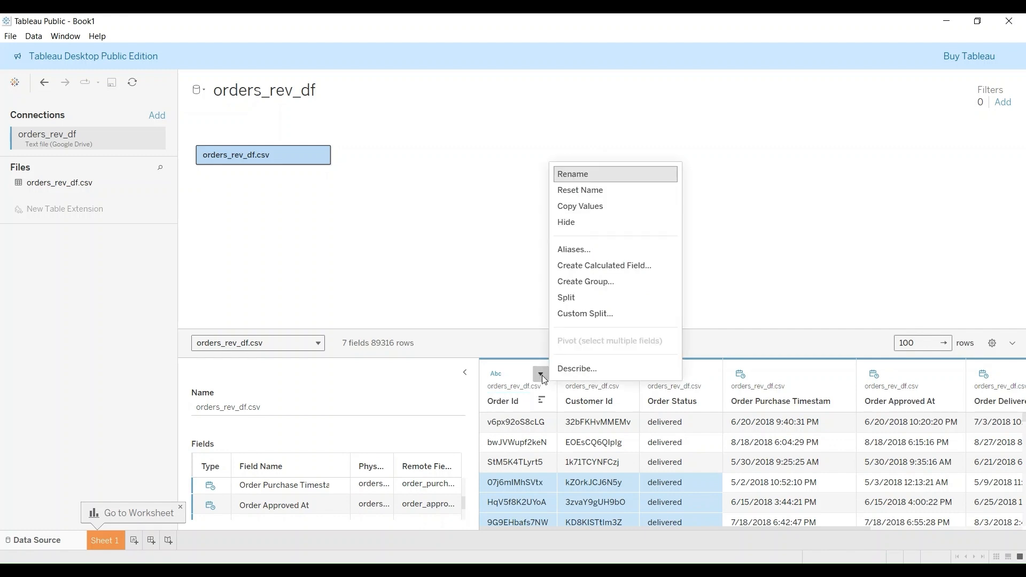
left_click(495, 374)
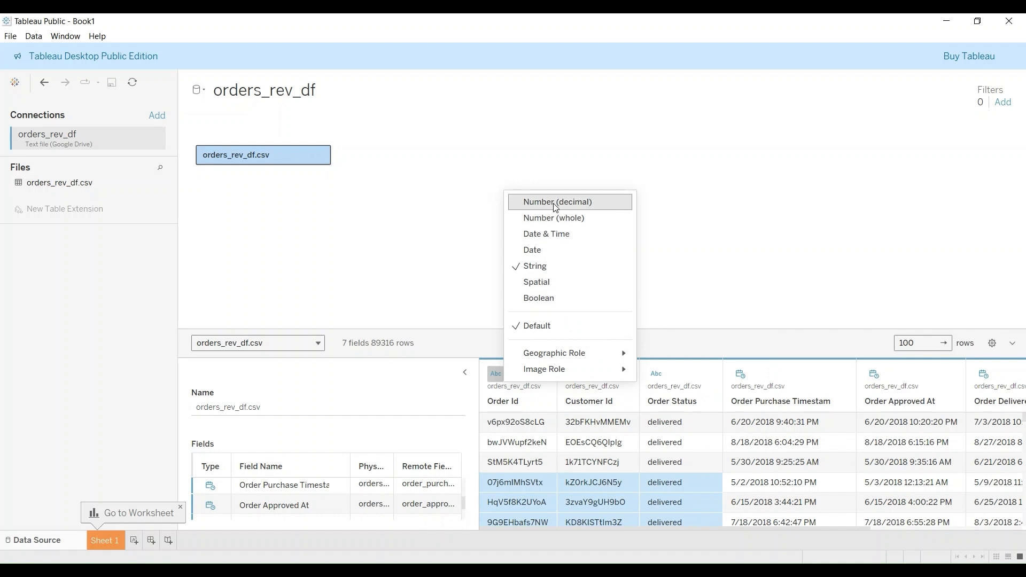
left_click(677, 340)
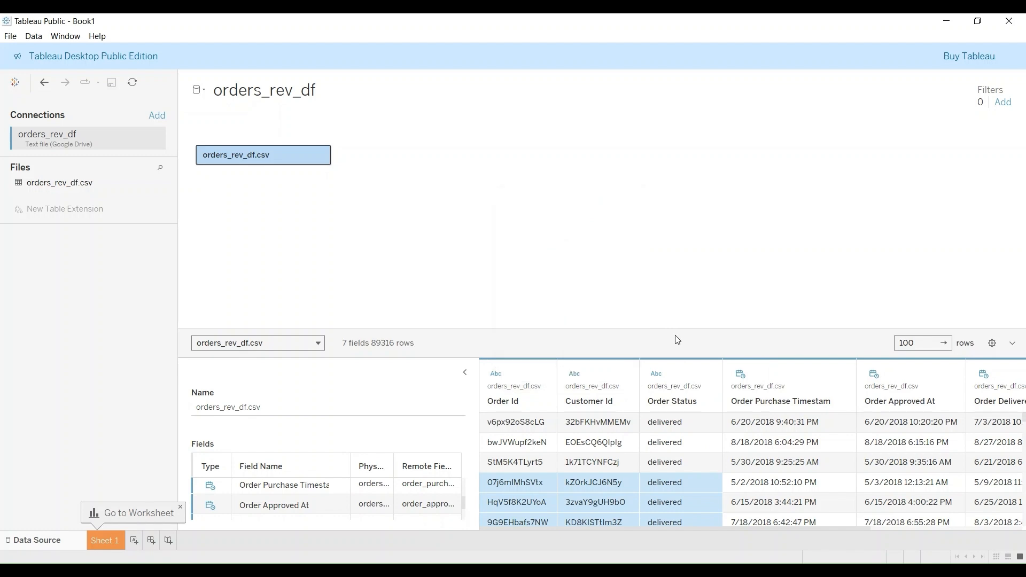
Switch the Order Purchase Timestamp column's data type to String and back to Date & Time
left_click(742, 375)
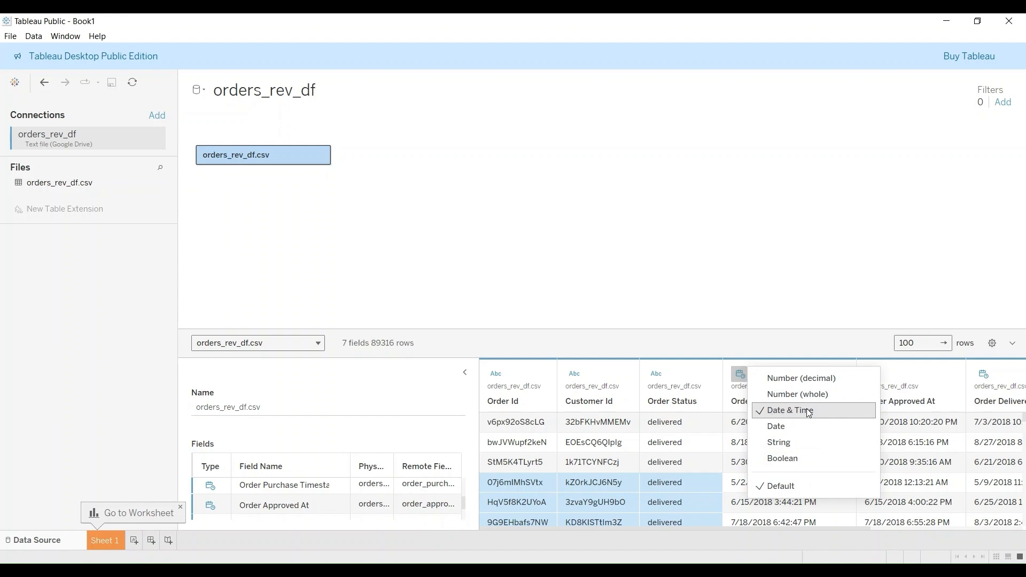
left_click(793, 440)
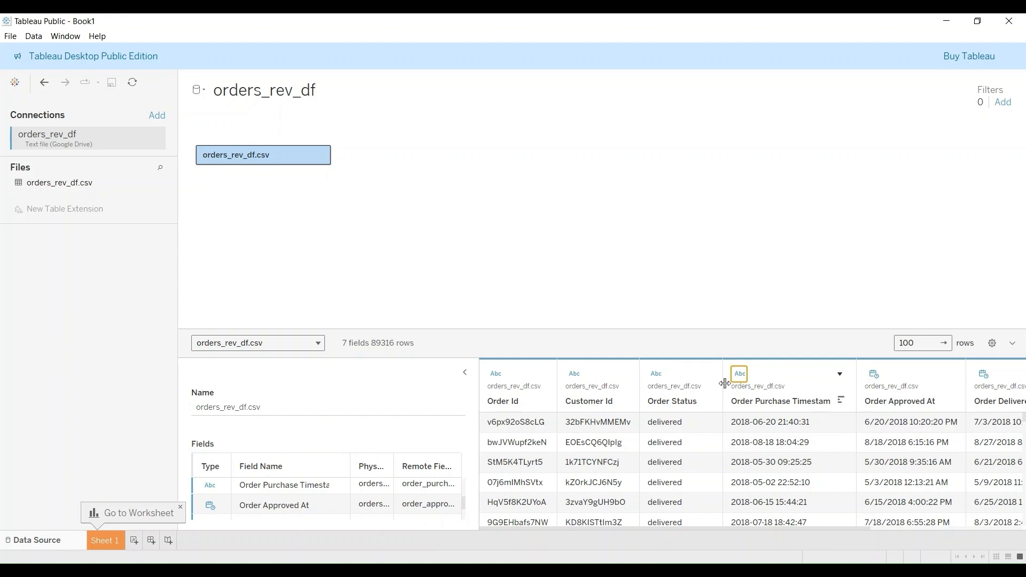
left_click(738, 375)
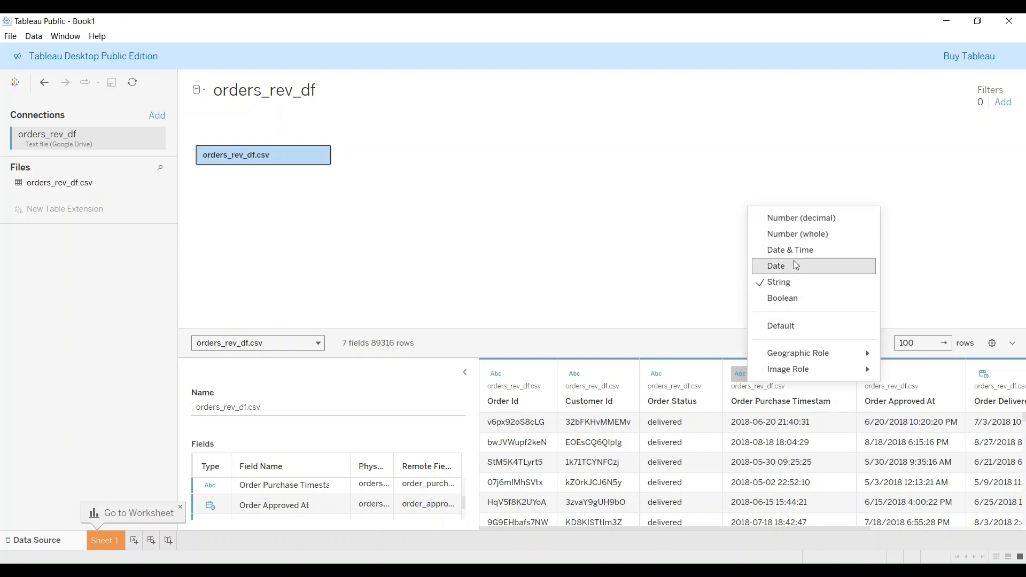
left_click(796, 250)
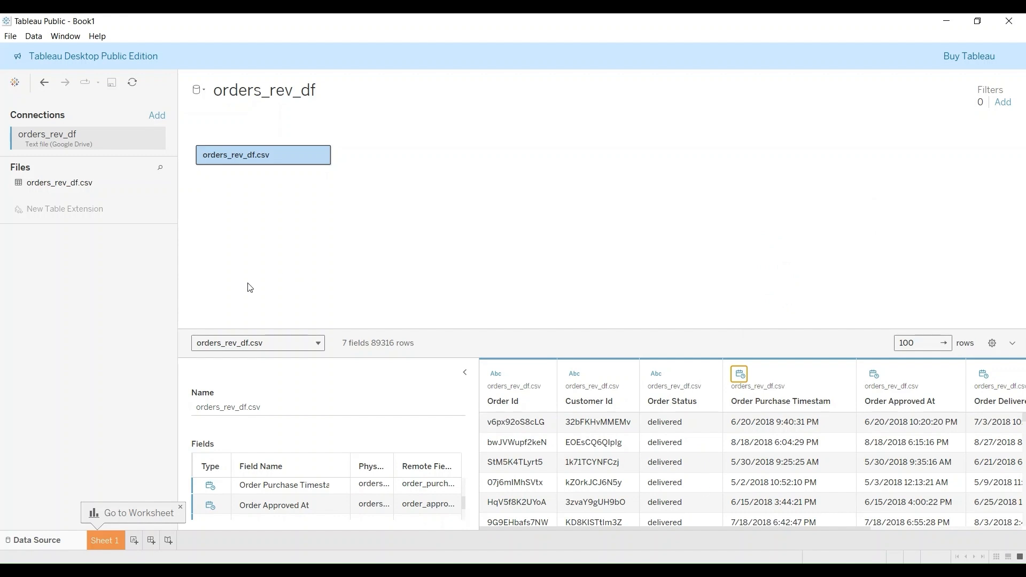
Add a data source filter to orders_rev_df and remove it again
left_click(319, 155)
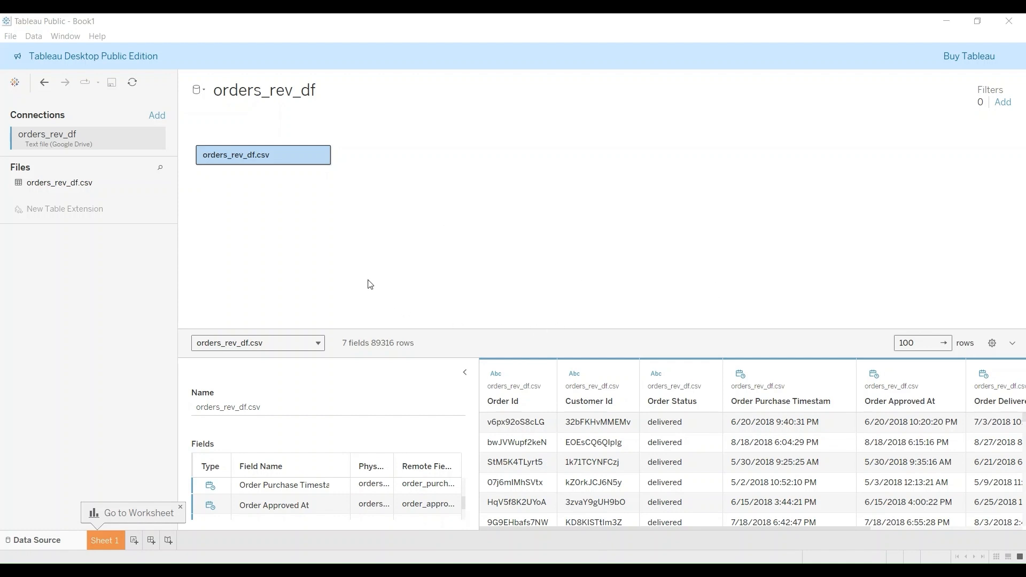
left_click(576, 337)
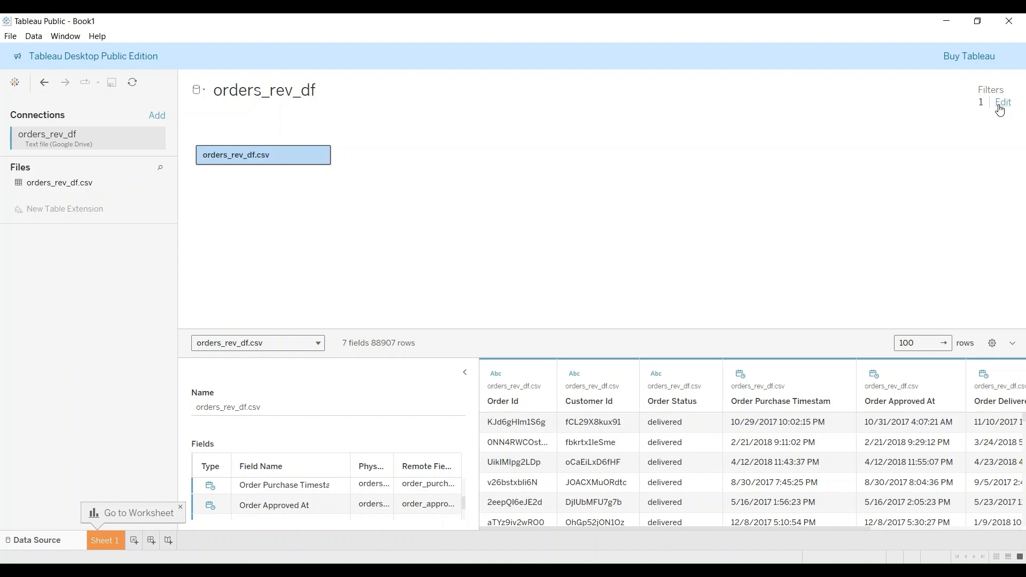
left_click(999, 110)
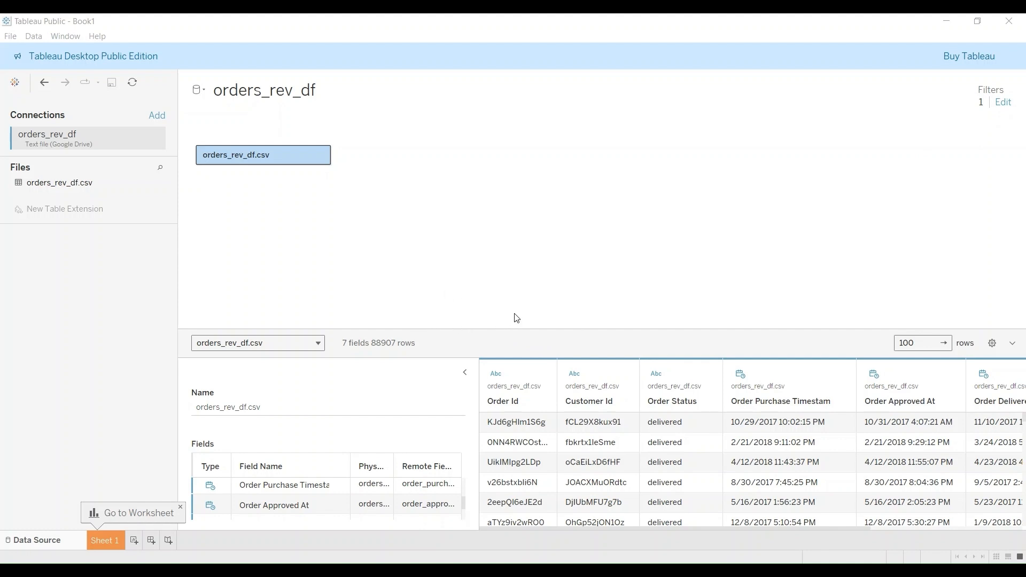
left_click(546, 335)
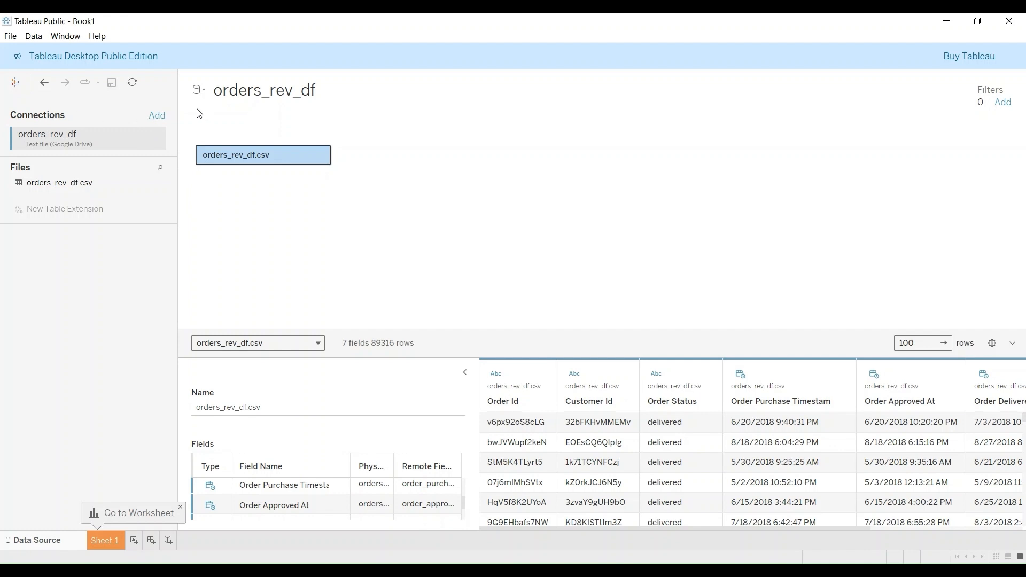
Create a df_Customers data source and add Google Drive connections to orders_rev_df, df_OrderItems, df_Payments and df_Products
left_click(154, 121)
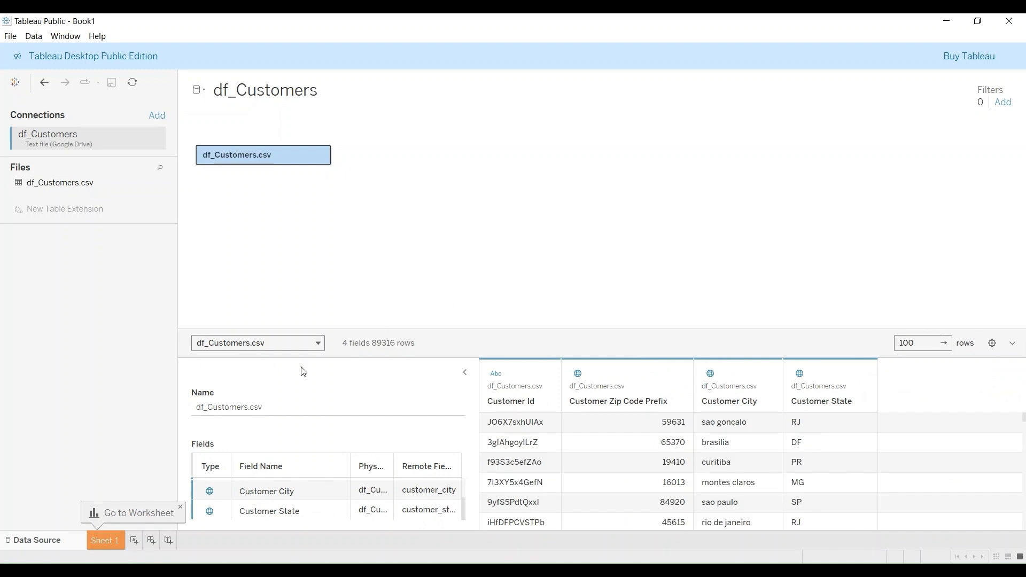
left_click(318, 345)
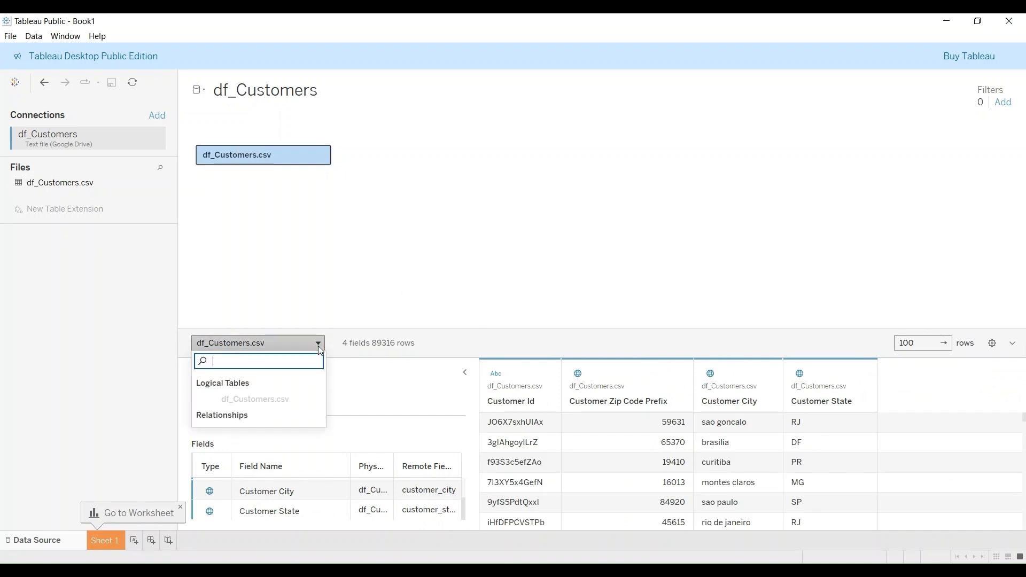
left_click(318, 345)
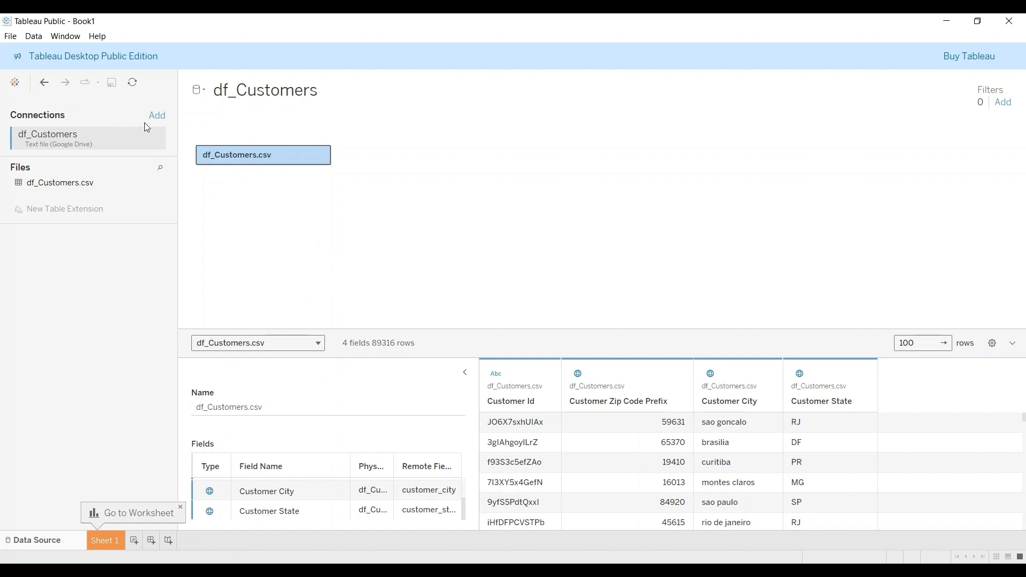
mouse_move(100, 186)
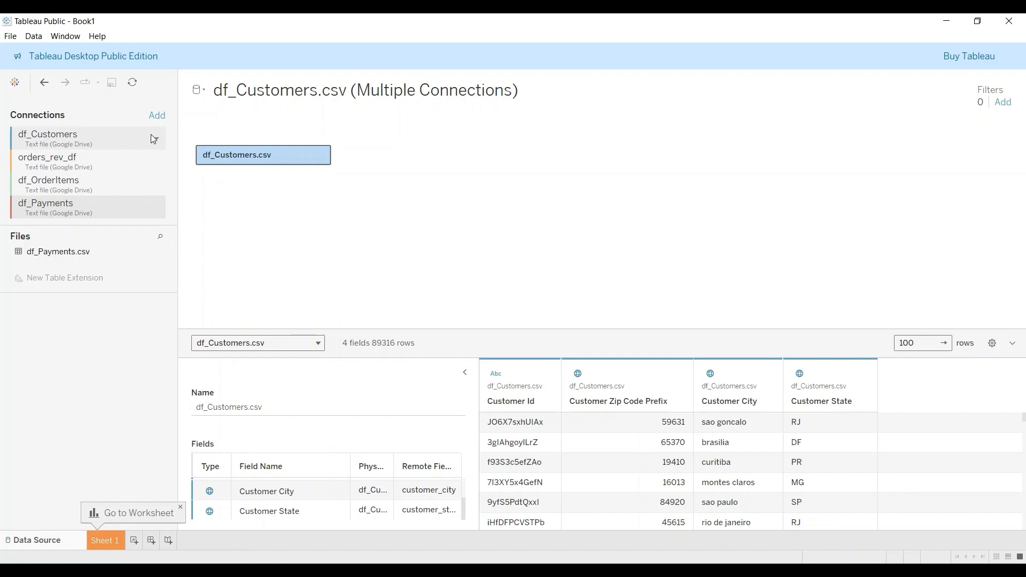
left_click(162, 117)
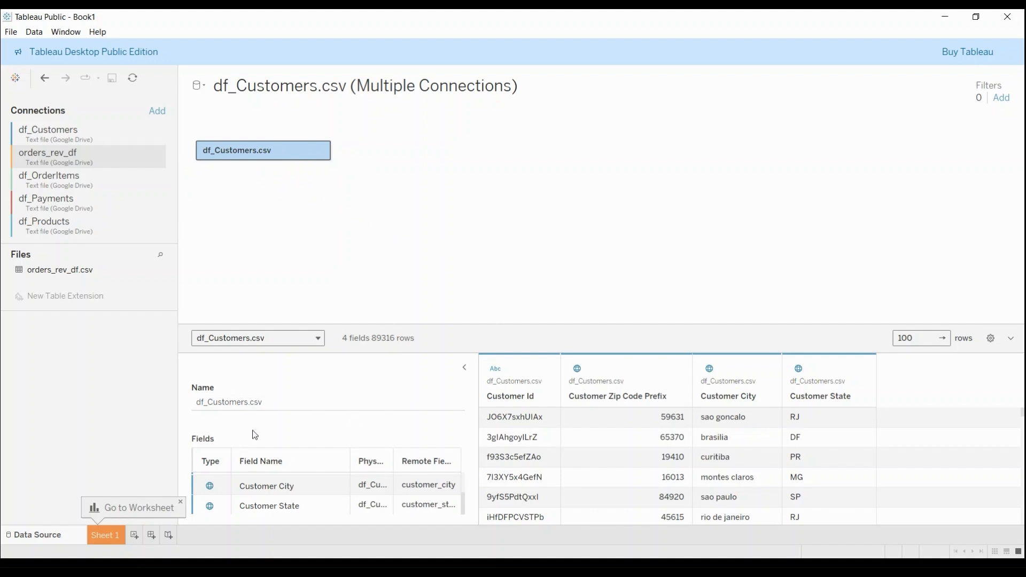
Try to rename the df_Customers.csv table as customer_table
left_click(246, 405)
left_click_drag(245, 406, 287, 403)
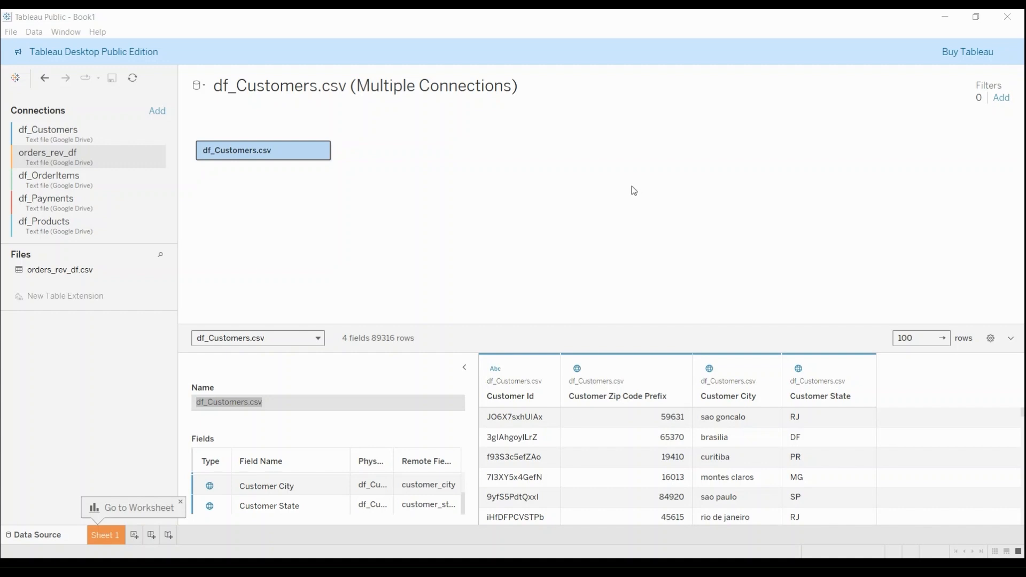
left_click(256, 404)
left_click(292, 396)
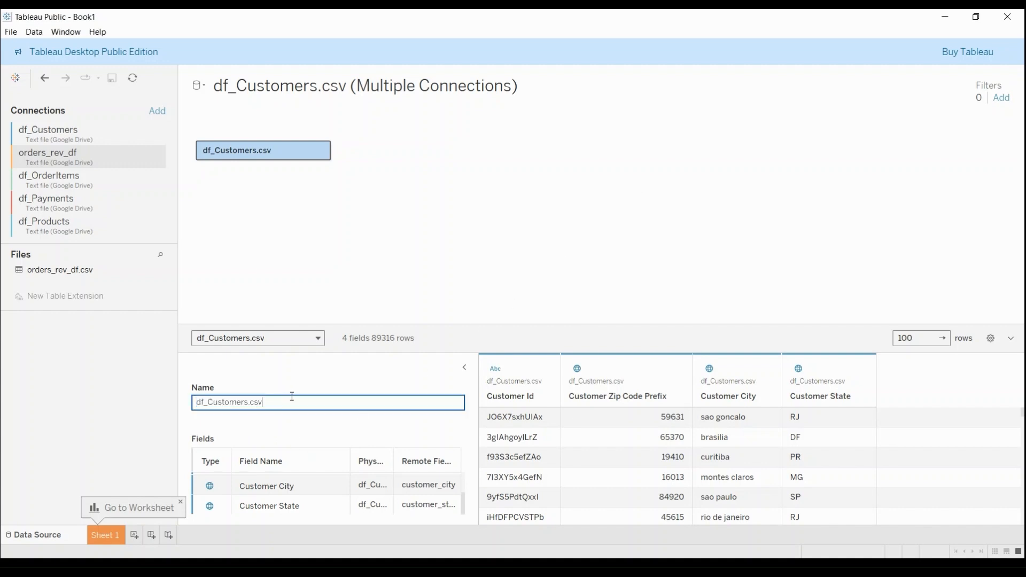
key("BackSpace")
key("BackSpace")
key("BackSpace")
key("BackSpace")
key("BackSpace")
key("BackSpace")
key("BackSpace")
key("BackSpace")
key("BackSpace")
key("BackSpace")
key("BackSpace")
key("BackSpace")
key("BackSpace")
key("BackSpace")
key("BackSpace")
type("customer_table")
key("Return")
left_click(342, 240)
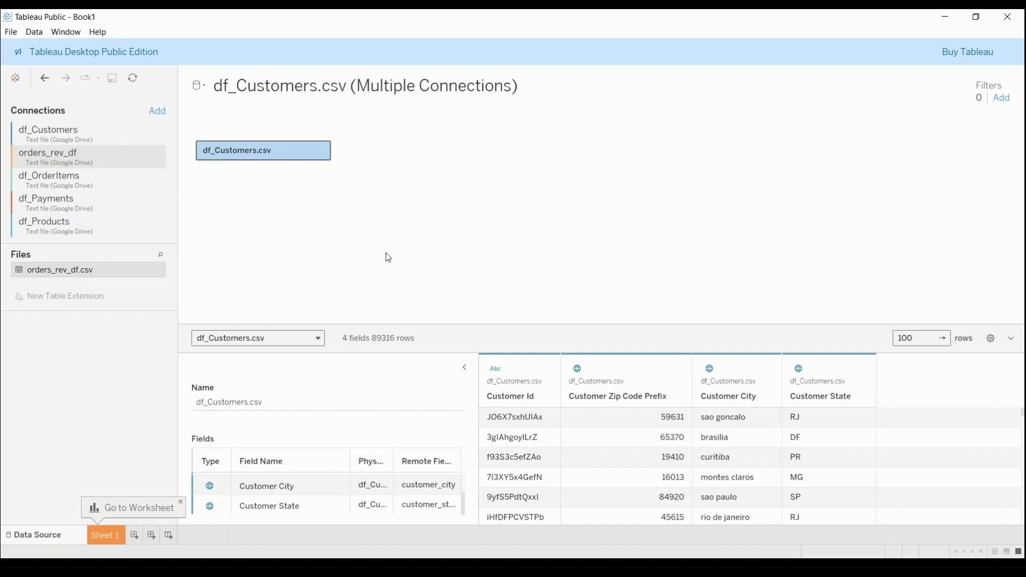
View the orders_rev_df data source and return to the df_Customers.csv data source with multiple connections
left_click(198, 86)
left_click(213, 118)
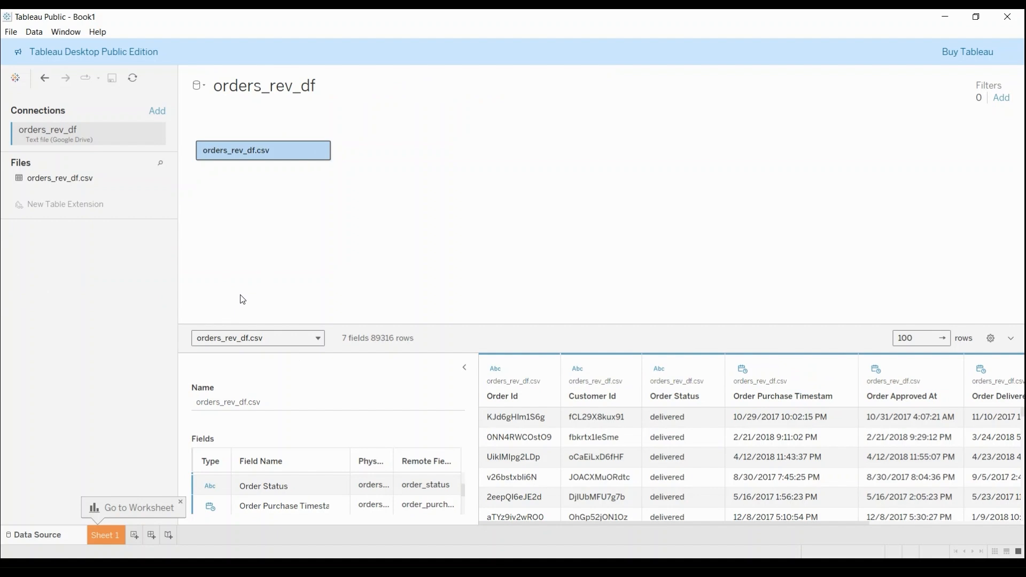
left_click(212, 173)
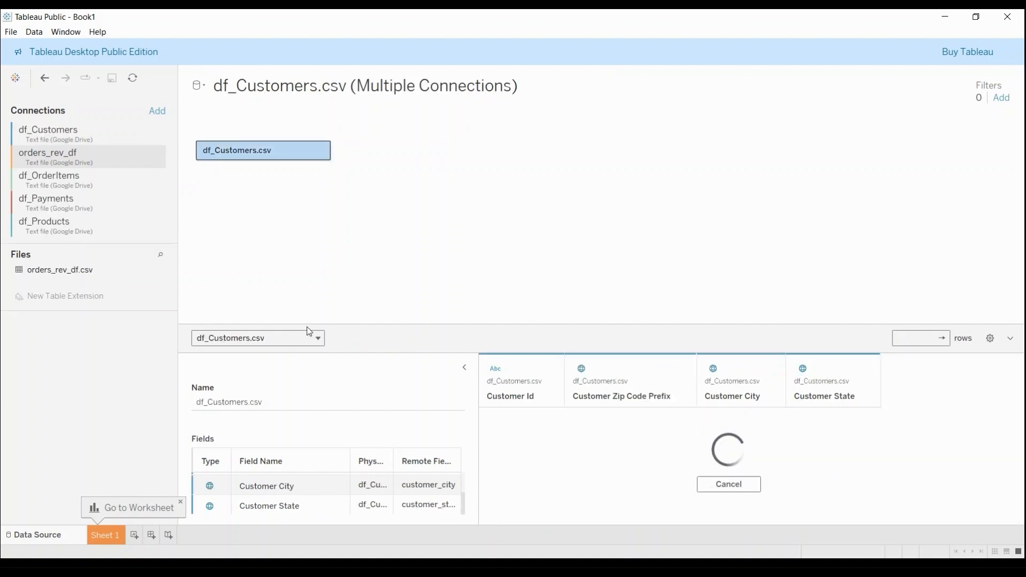
left_click(319, 337)
left_click(319, 338)
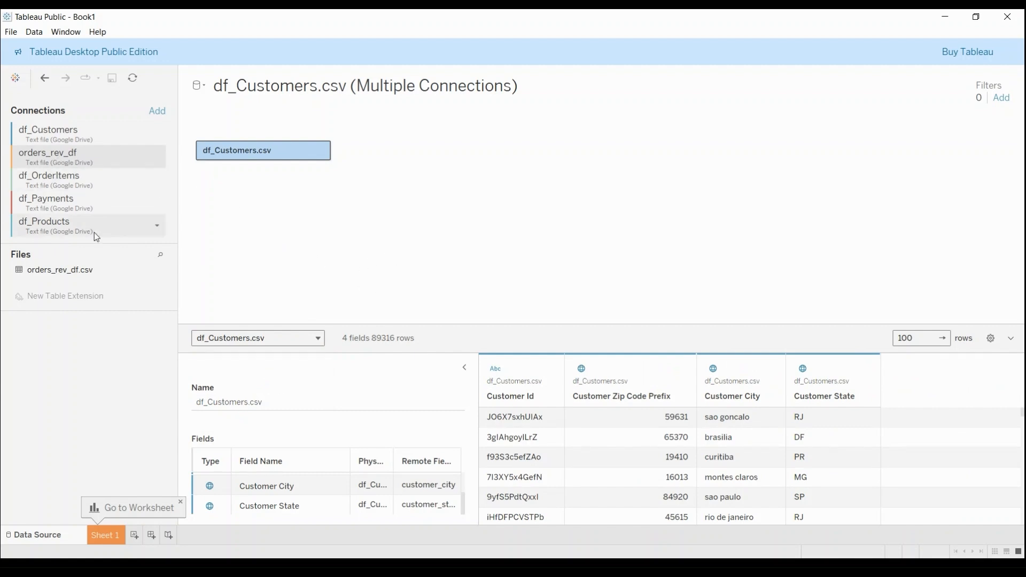
View the data of the orders_rev_df.csv file and switch back to the df_Customers connection
left_click(59, 272)
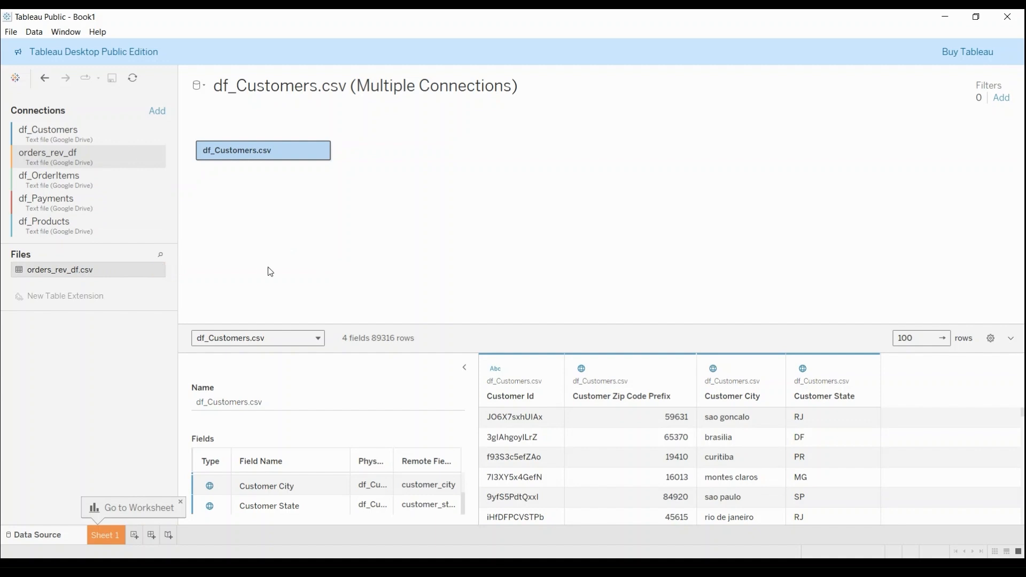
left_click(157, 274)
left_click(101, 130)
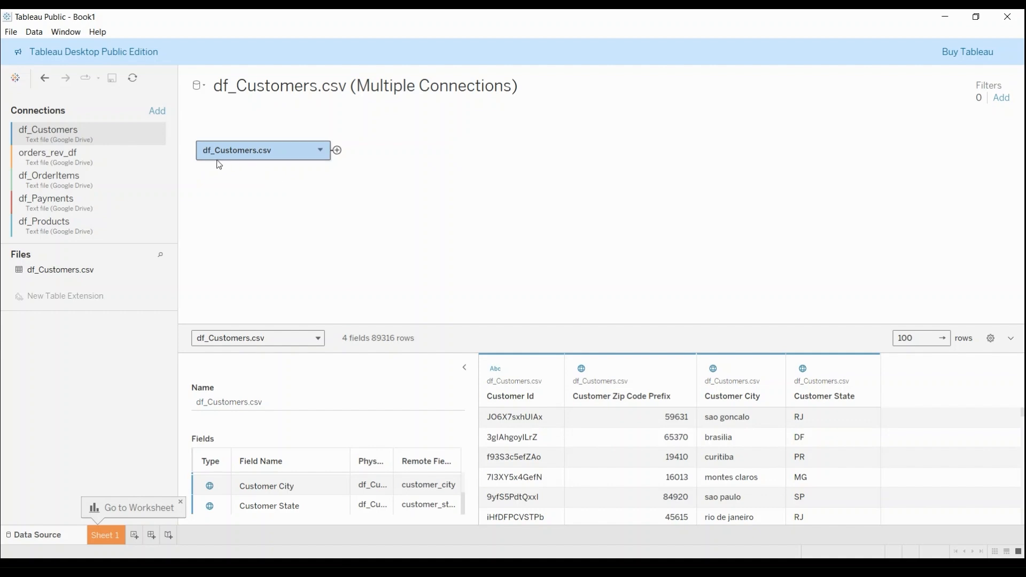
Open the physical tables of df_Customers.csv and join orders_rev_df.csv to it
double_click(338, 152)
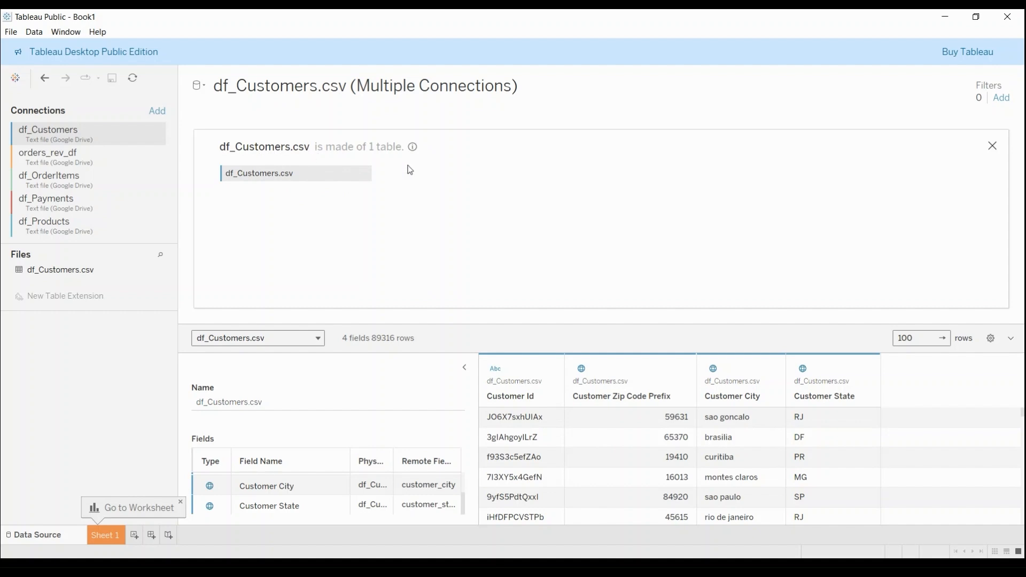
left_click(365, 176)
key("Escape")
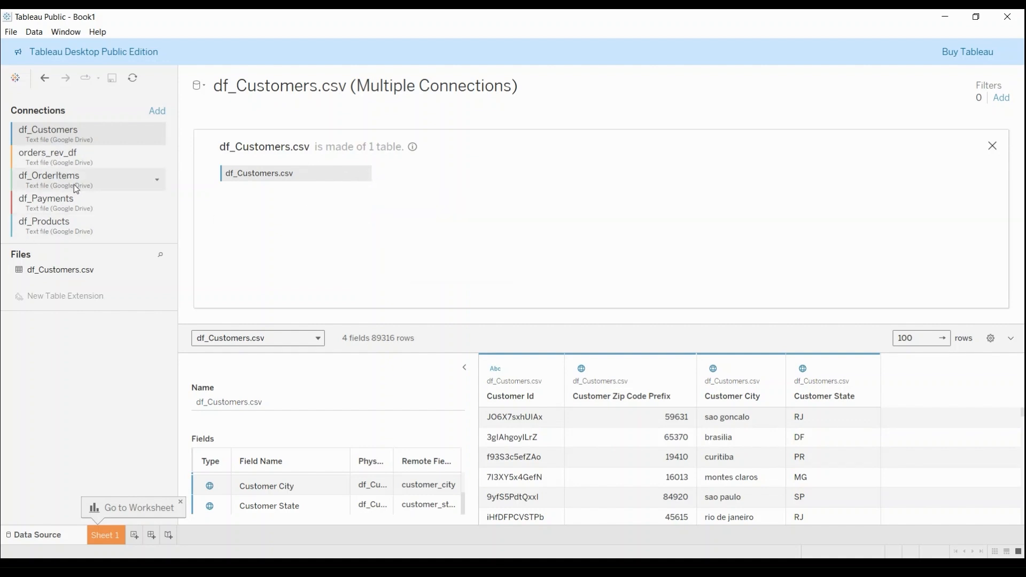
left_click(51, 156)
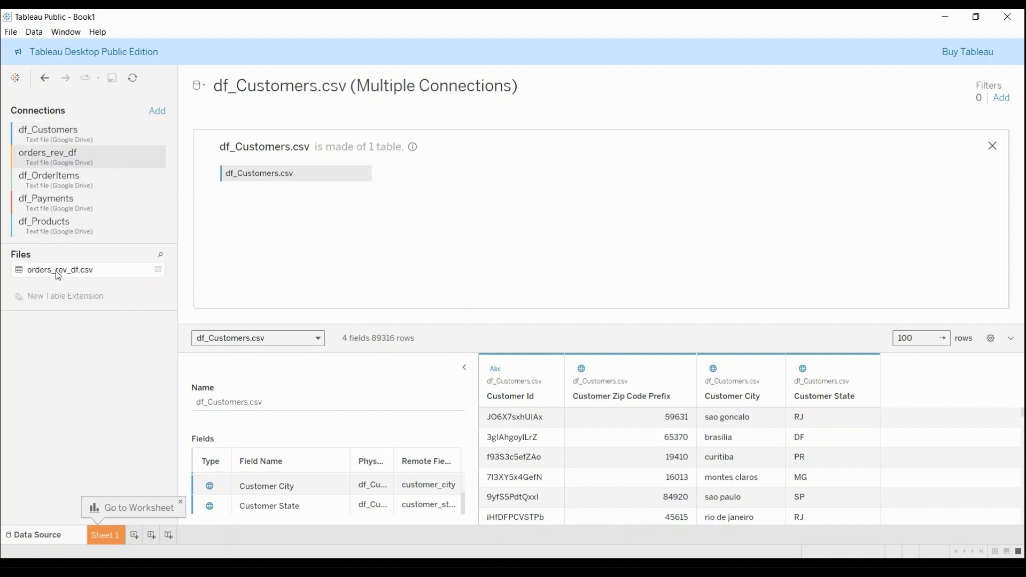
left_click_drag(58, 275, 225, 215)
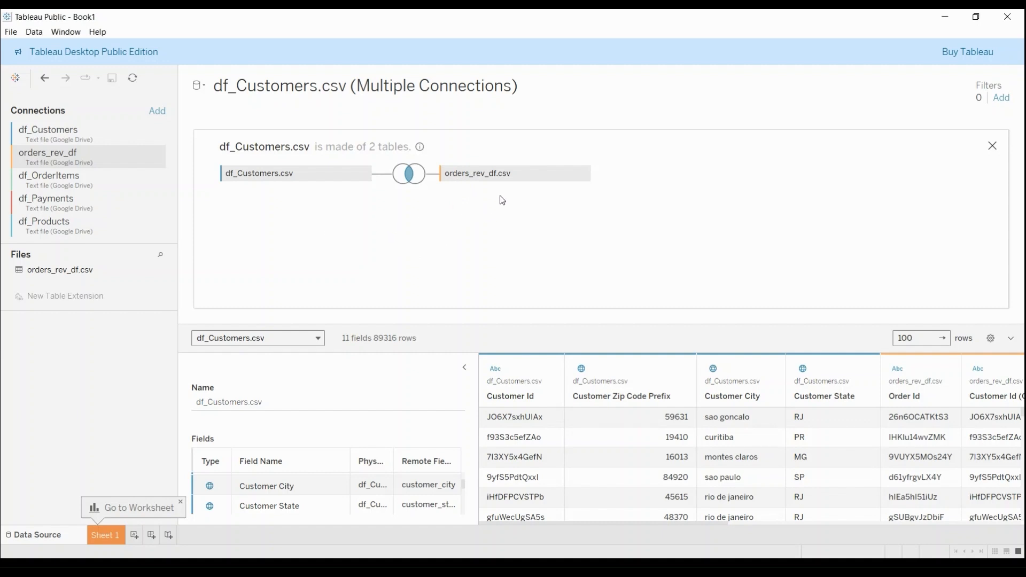
Change the join of df_Customers.csv and orders_rev_df.csv to a right join and sort the preview by Customer Id in ascending order
left_click(584, 175)
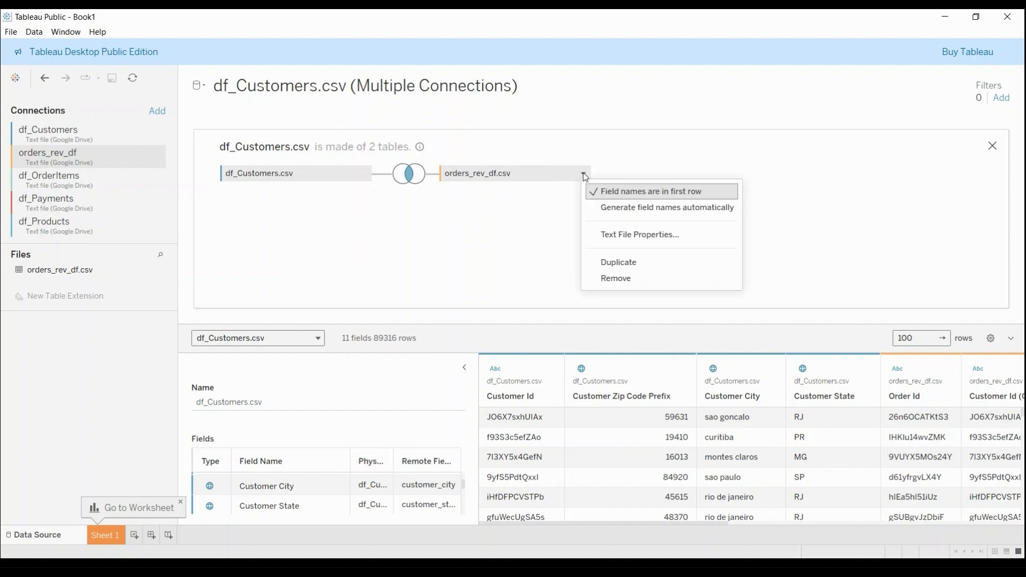
left_click(562, 248)
left_click_drag(458, 179, 257, 210)
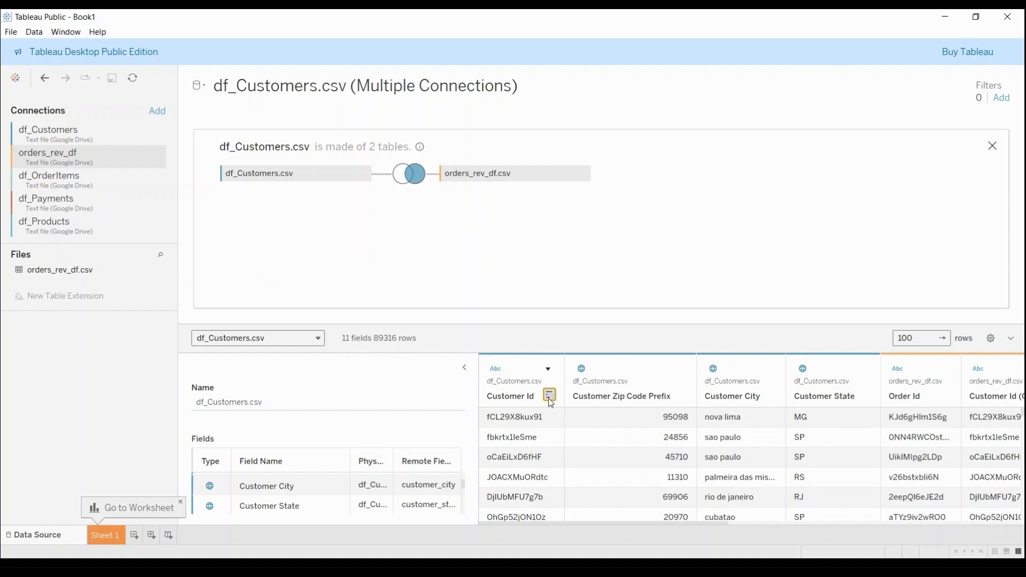
left_click(549, 397)
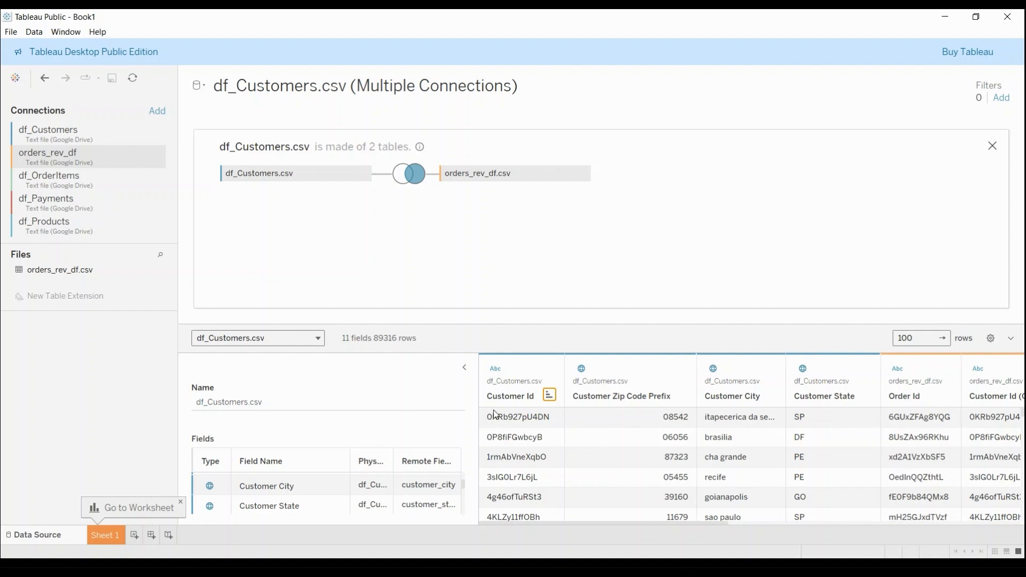
View the data of the df_OrderItems.csv file and left join it to orders_rev_df.csv
left_click(482, 479)
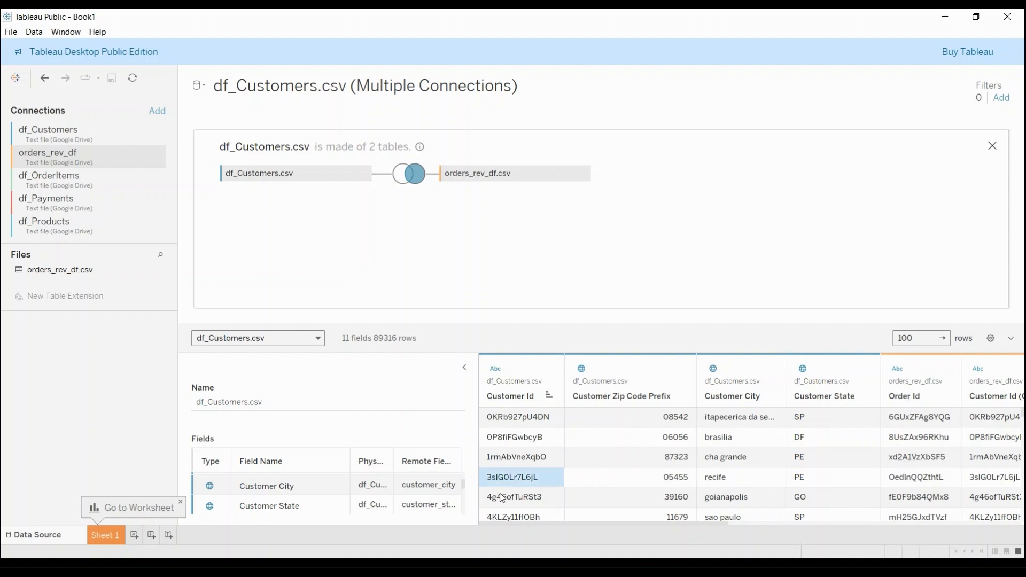
left_click(503, 422)
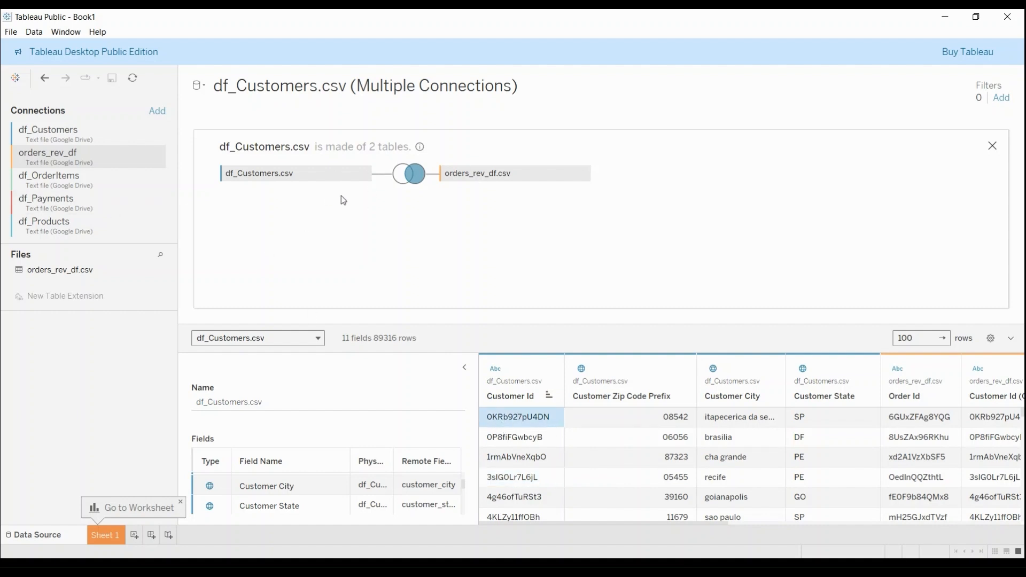
left_click(67, 182)
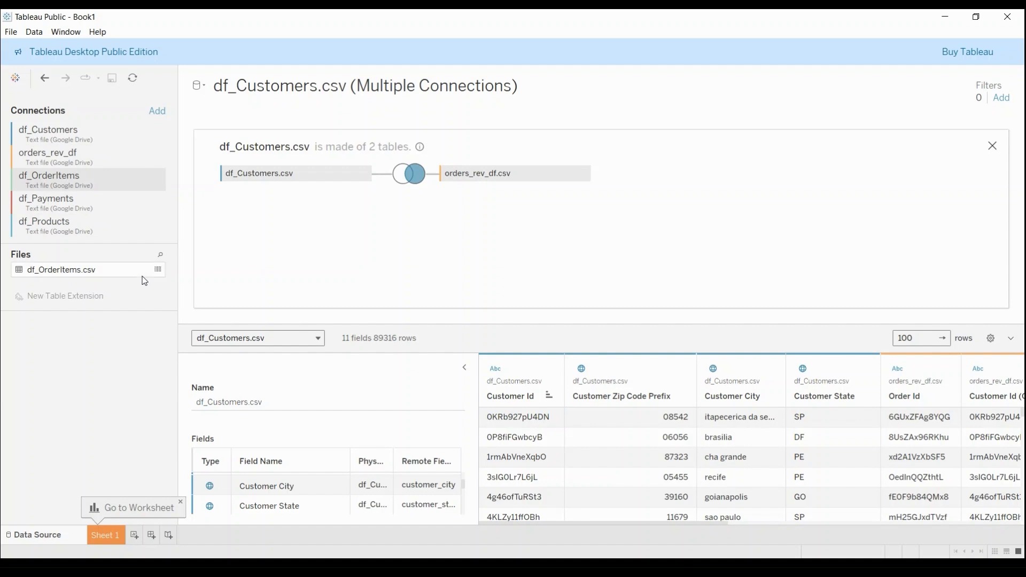
left_click(158, 271)
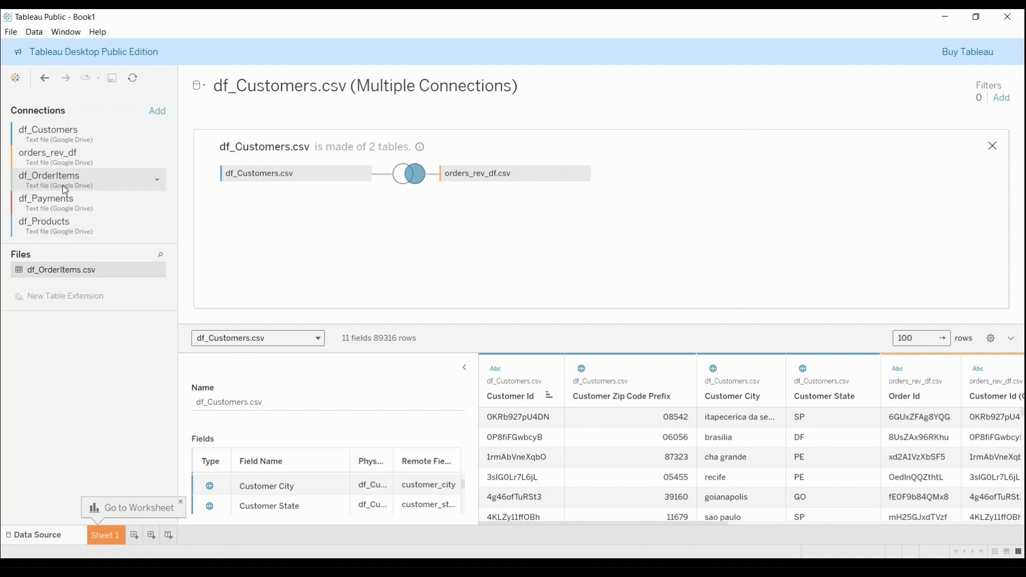
left_click_drag(53, 269, 608, 173)
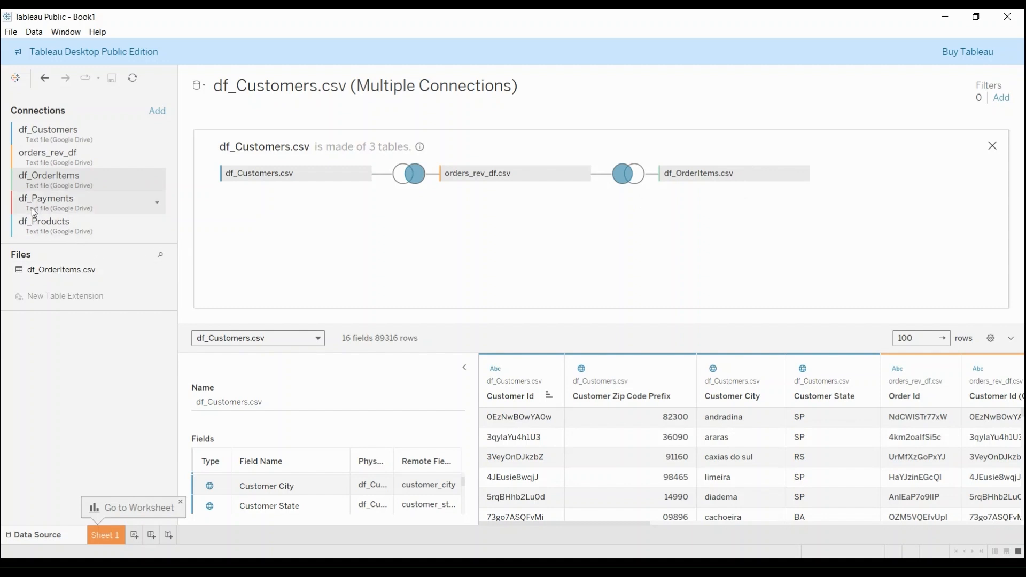
Left join df_Products.csv to df_OrderItems.csv, and view the data of df_Payments.csv and left join it to orders_rev_df.csv
left_click(91, 203)
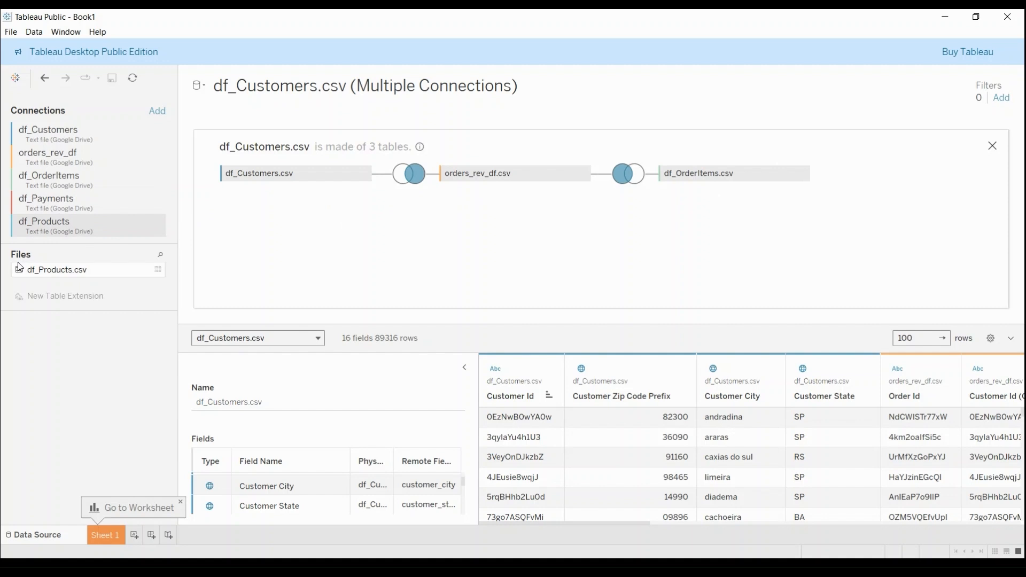
left_click_drag(20, 267, 667, 221)
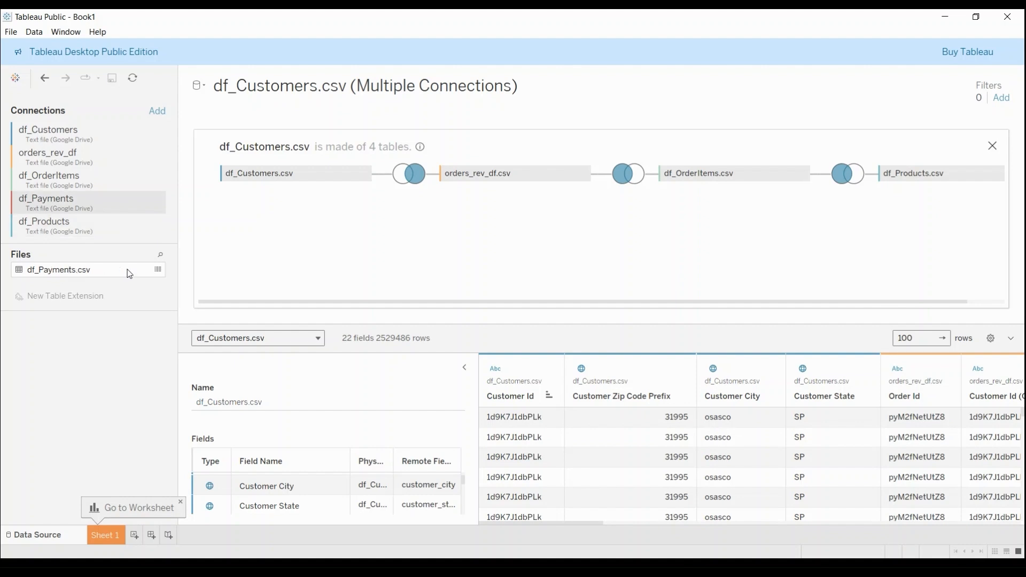
left_click(160, 271)
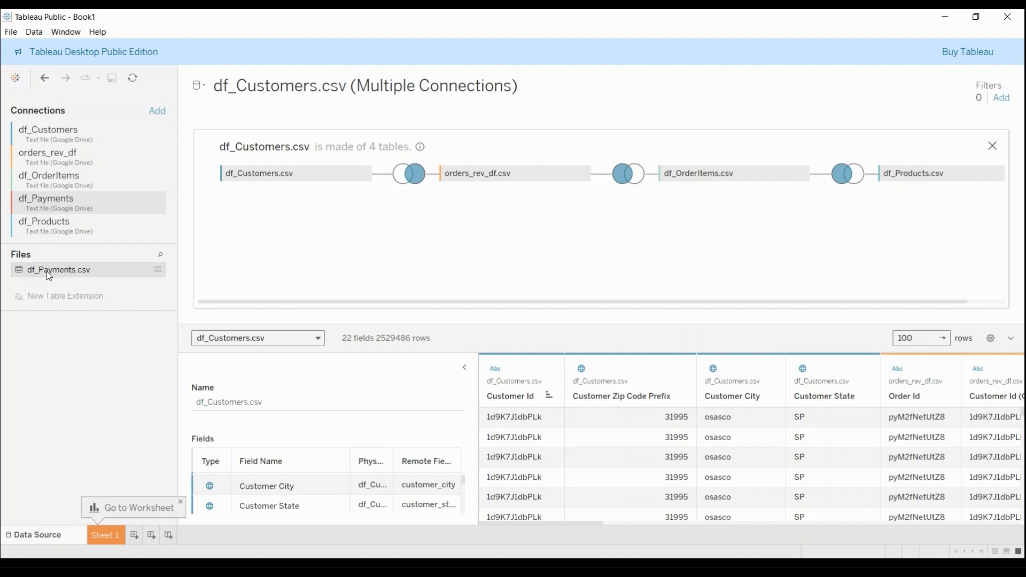
left_click_drag(47, 273, 455, 213)
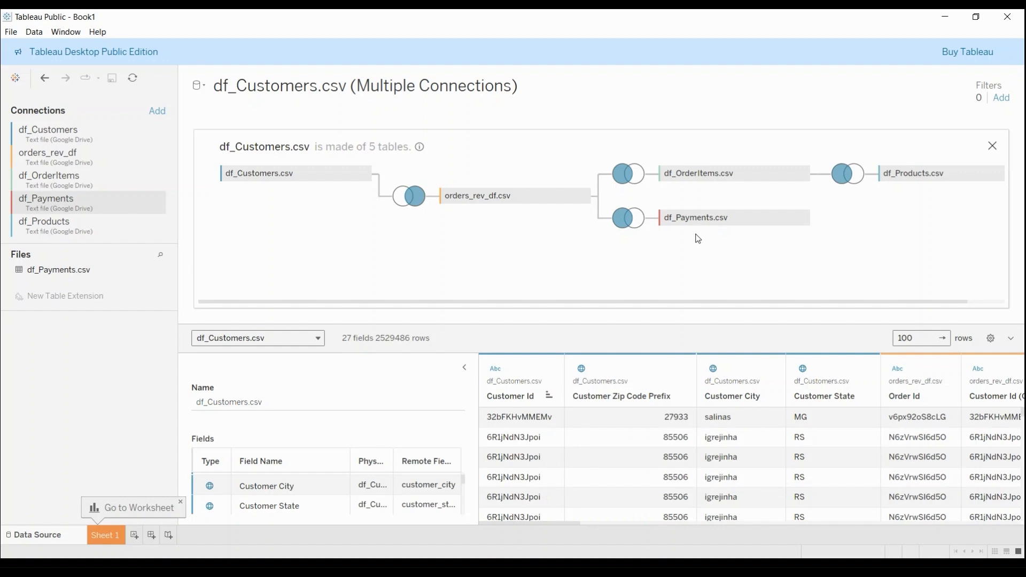
Review the physical table joins inside df_Customers.csv once more and return to the logical table canvas
left_click(993, 147)
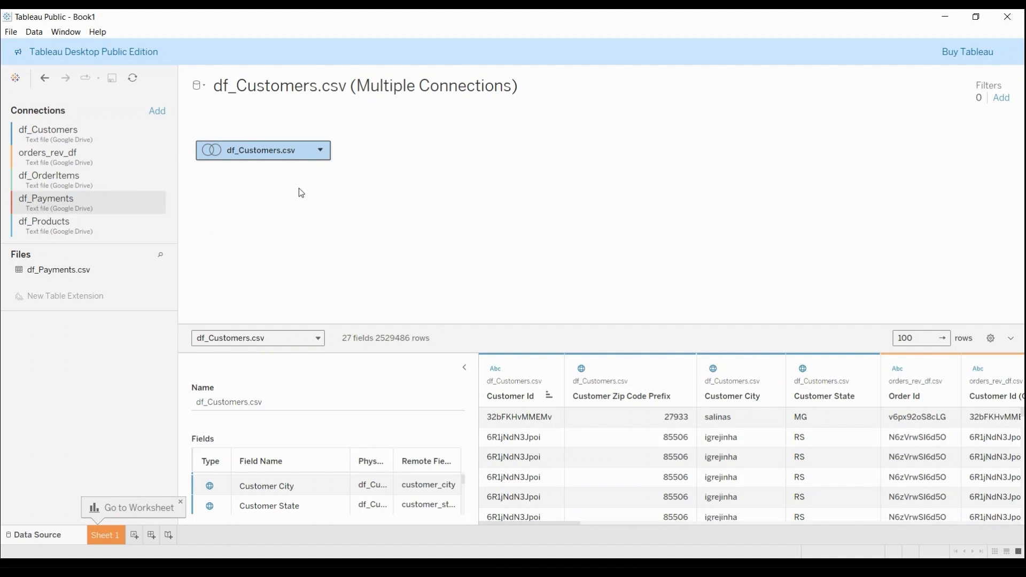
double_click(335, 155)
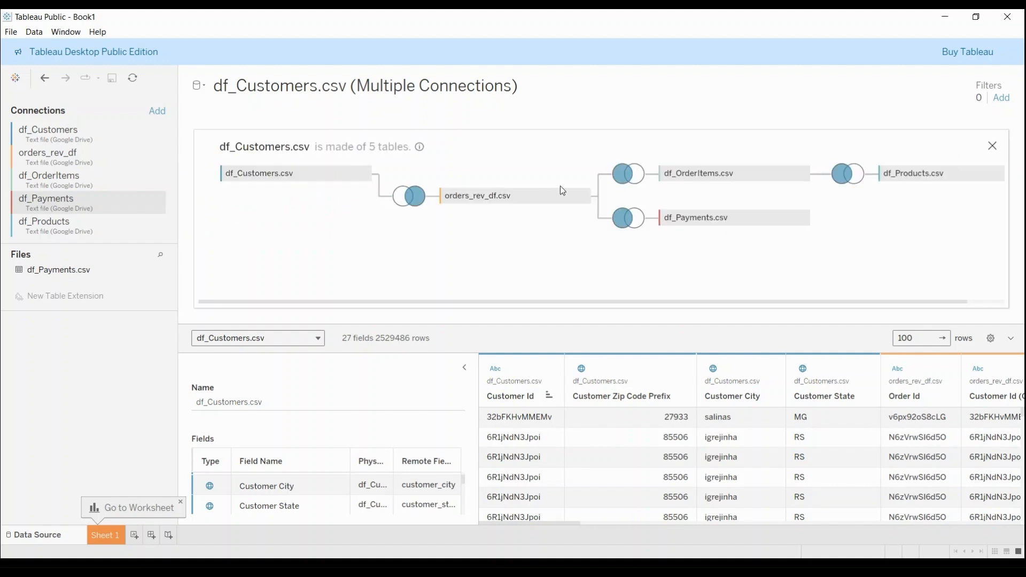
left_click(992, 146)
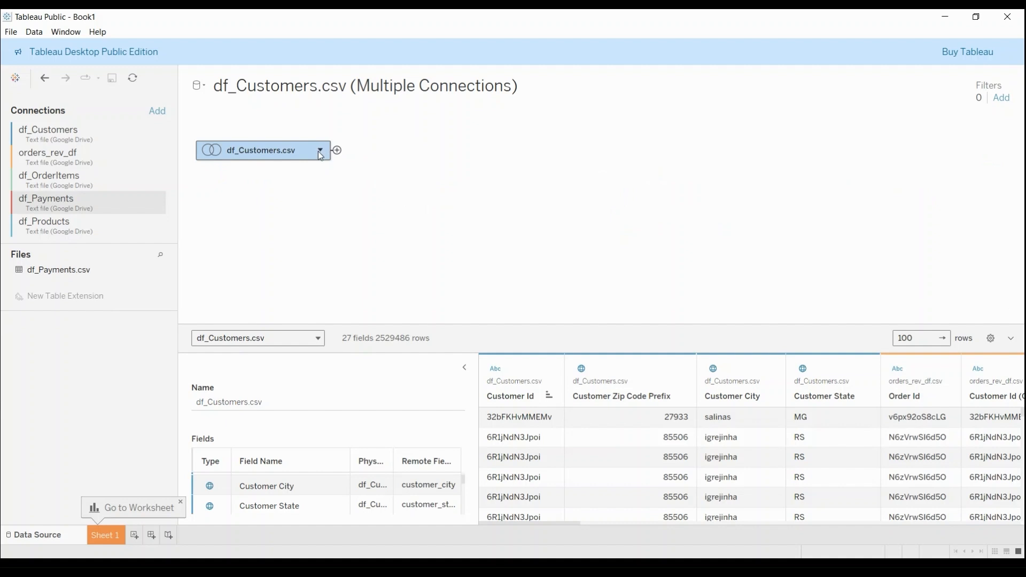
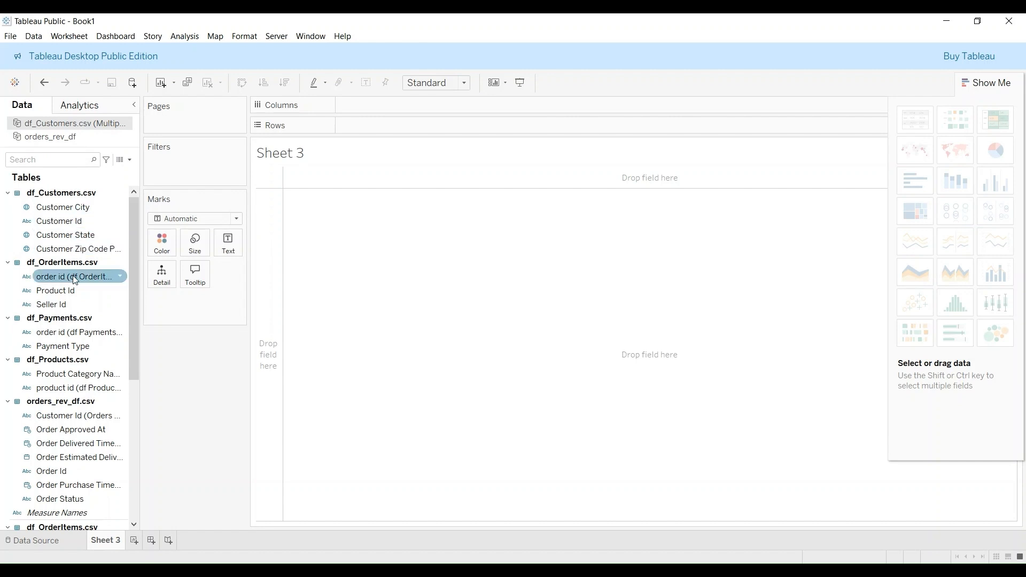
Examine the dimensions and measures of the joined tables and the available Show Me chart types on Sheet 3
scroll(80, 379, "down", 1)
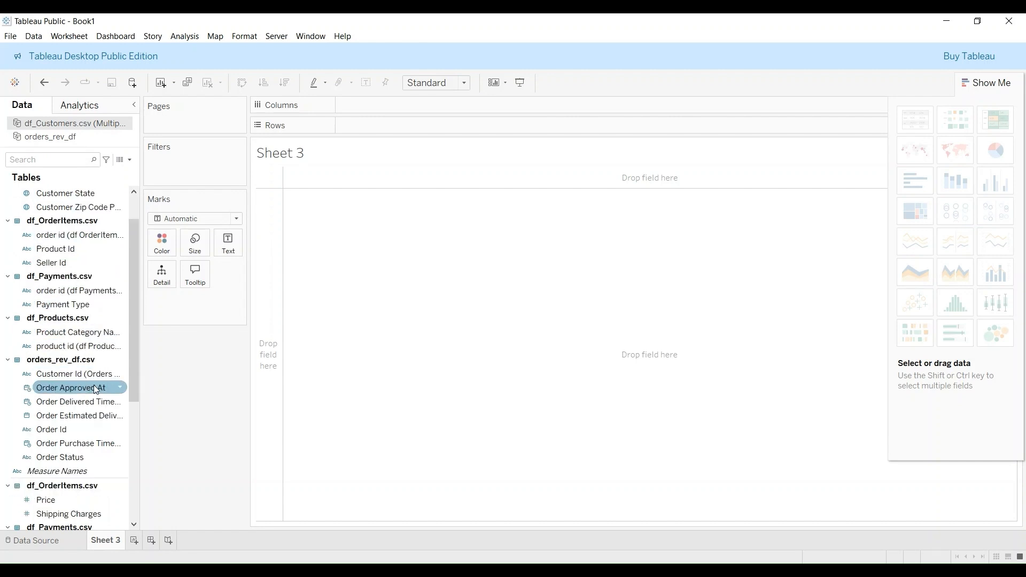
scroll(94, 386, "down", 1)
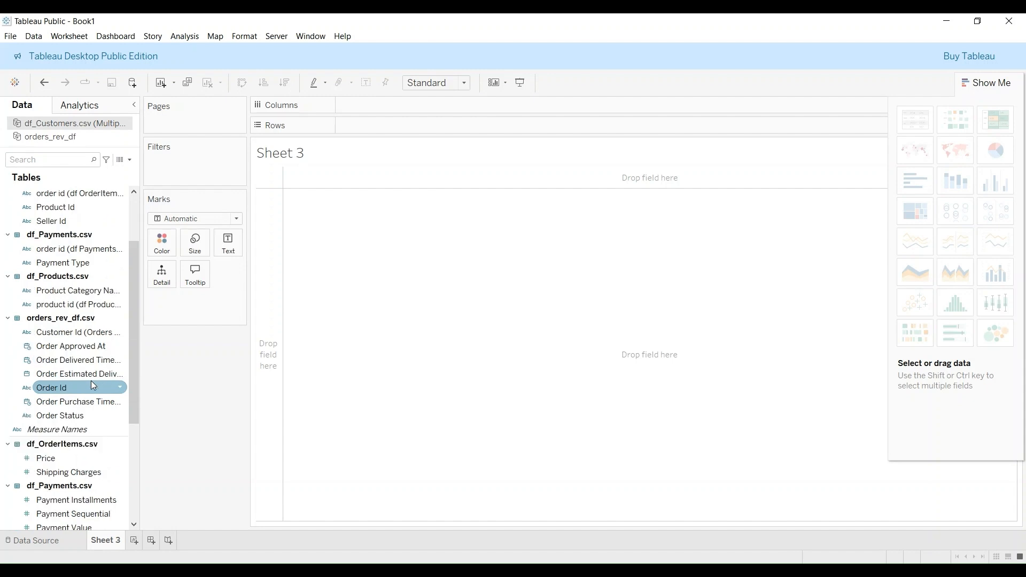
scroll(91, 382, "up", 2)
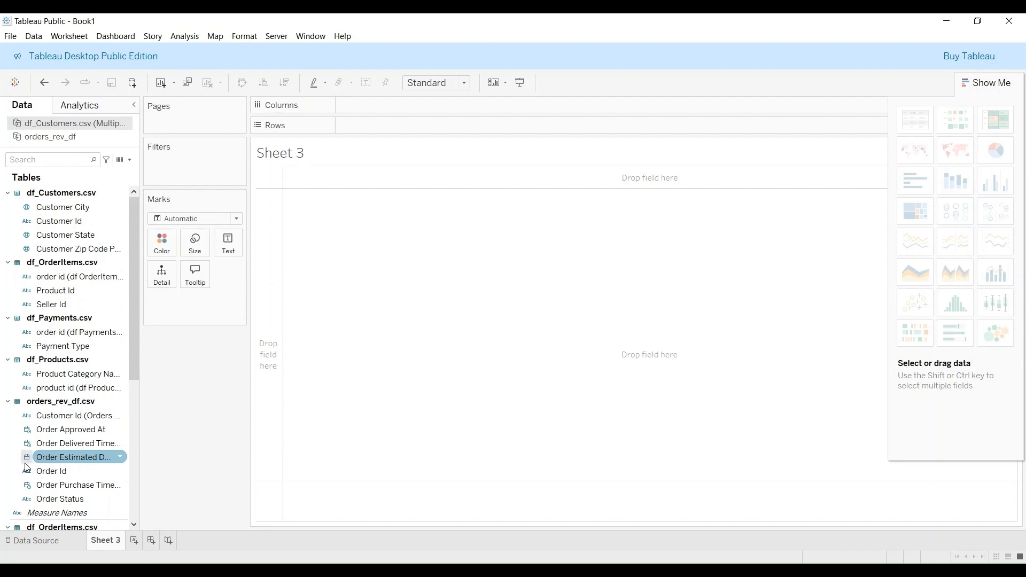
scroll(27, 465, "down", 3)
scroll(58, 464, "down", 3)
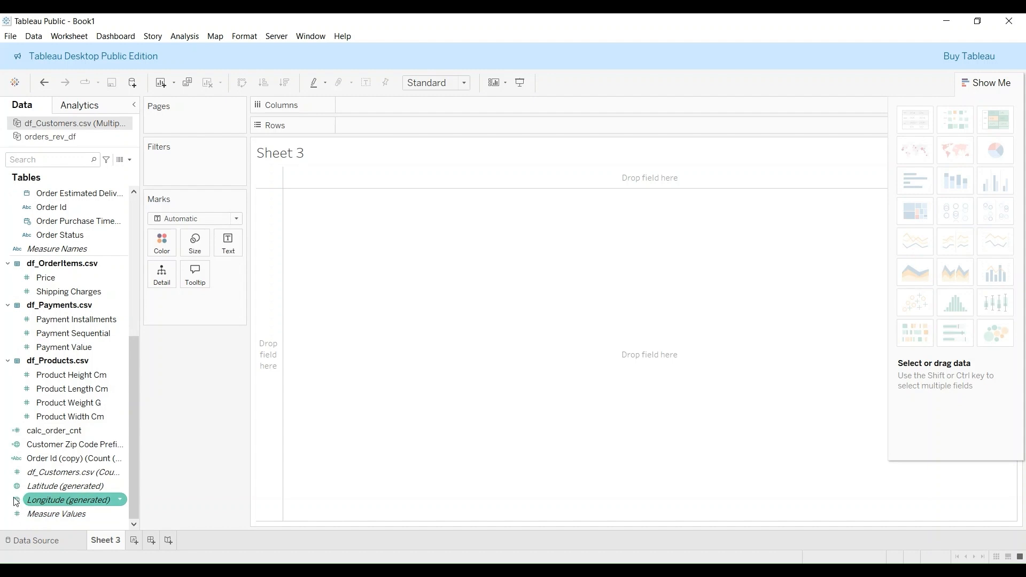
left_click(121, 421)
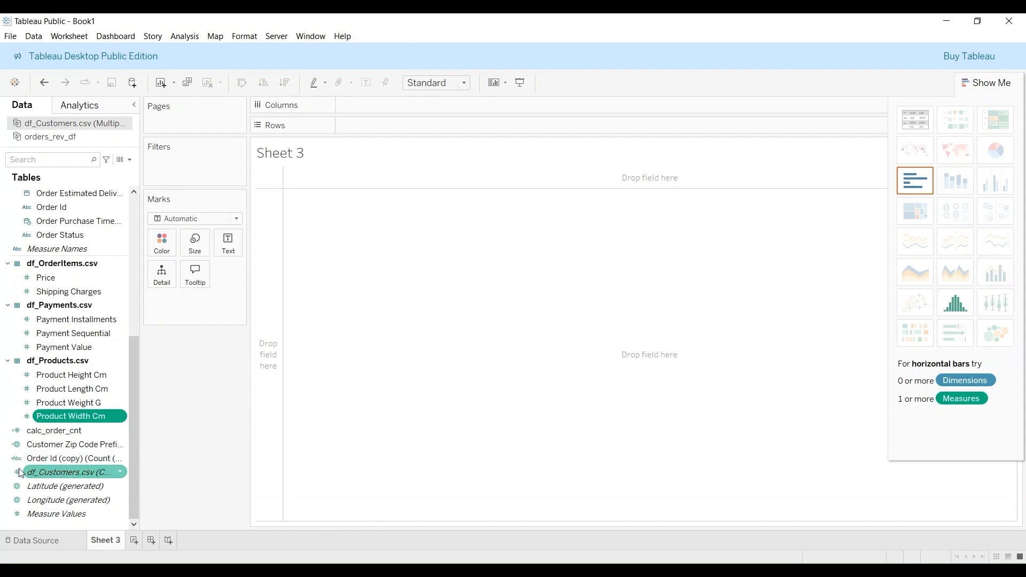
scroll(67, 428, "up", 6)
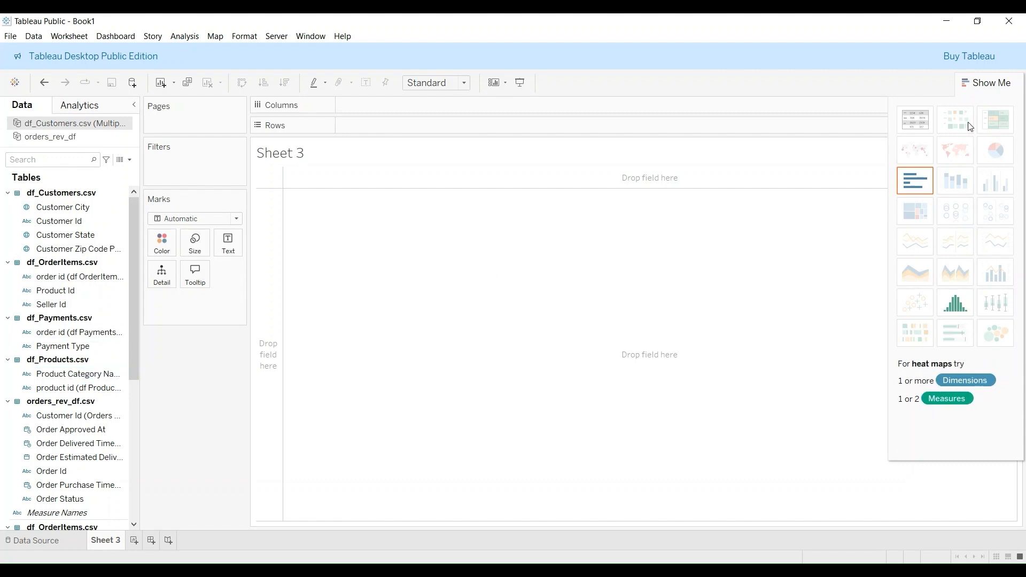
left_click(964, 85)
left_click(977, 83)
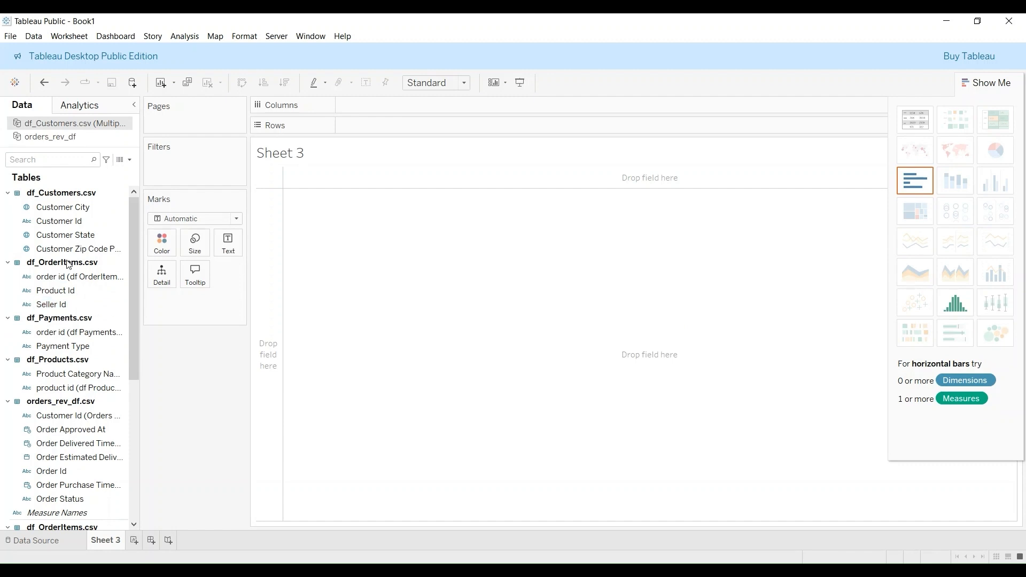
Duplicate the Order Id field of orders_rev_df.csv and convert the copy to a Count (Distinct) measure
left_click(62, 237)
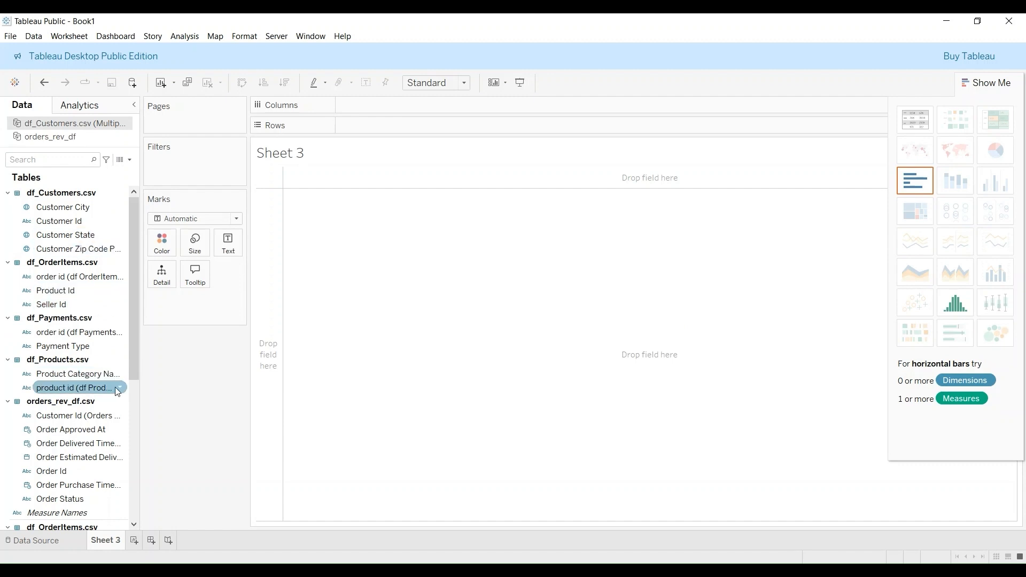
left_click(120, 469)
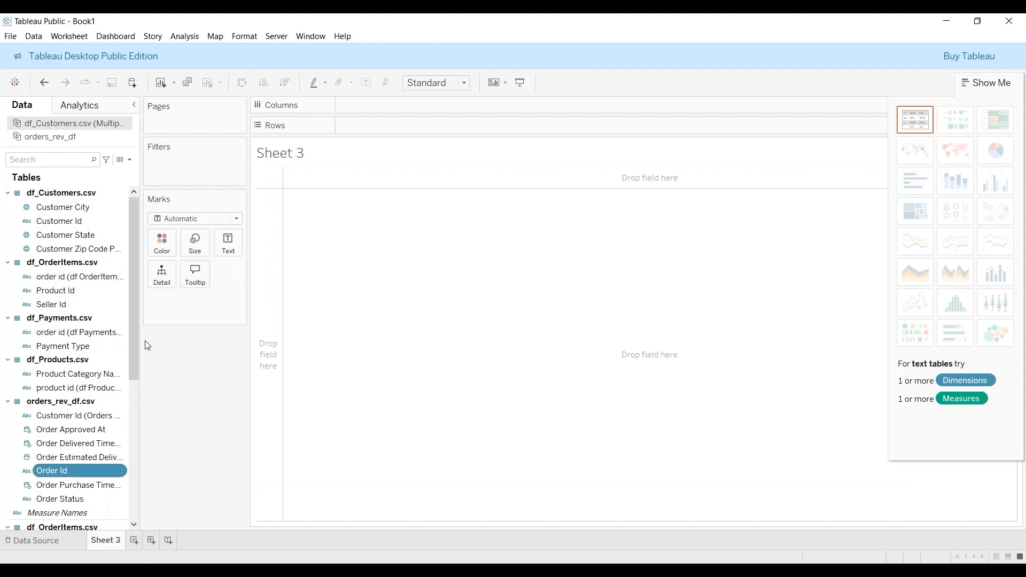
left_click(149, 250)
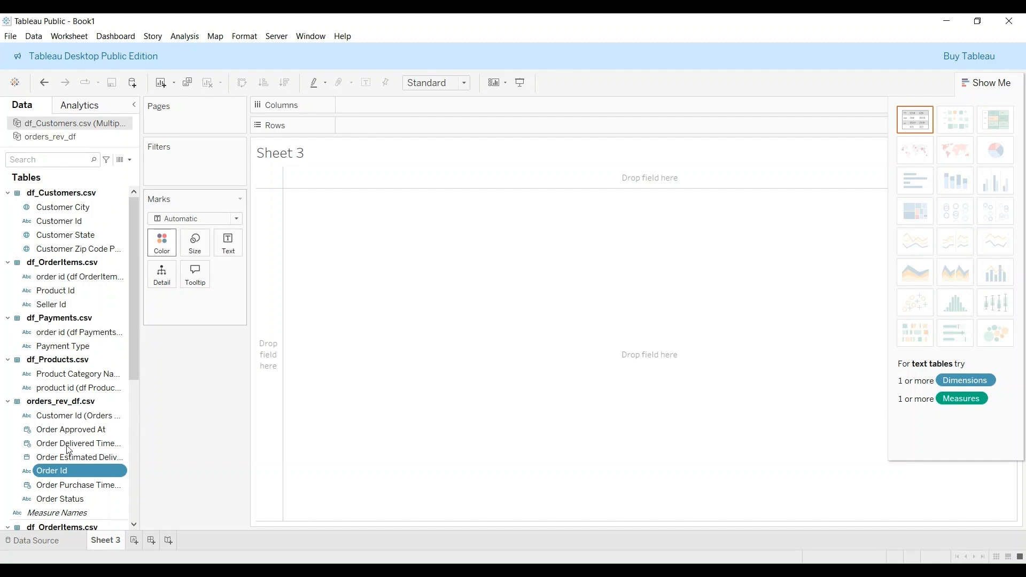
scroll(79, 470, "down", 1)
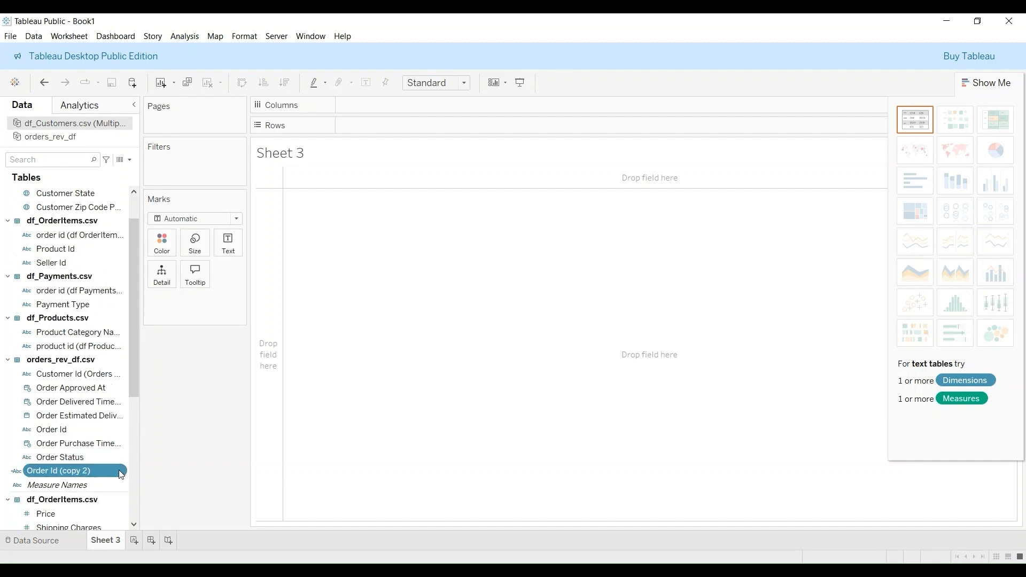
left_click(175, 337)
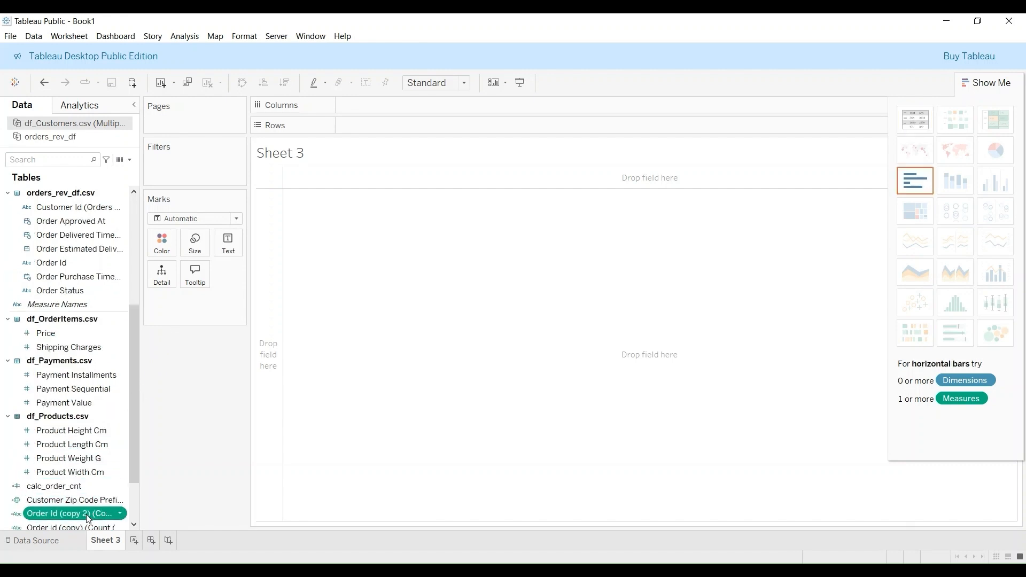
Chart the distinct count of the duplicated Order Id on rows against the year of Order Purchase Timestamp on columns
left_click_drag(88, 518, 412, 130)
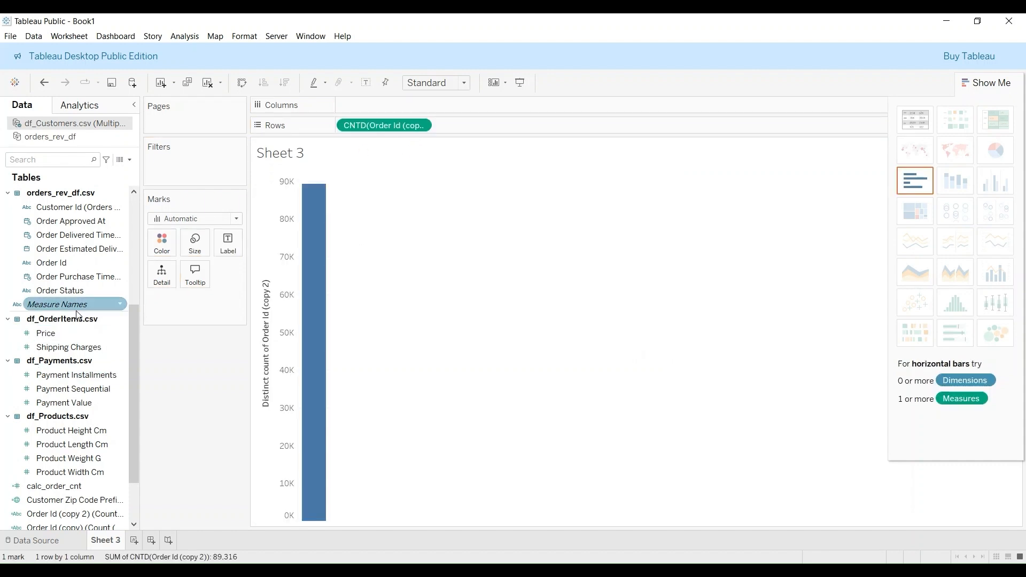
scroll(78, 314, "up", 5)
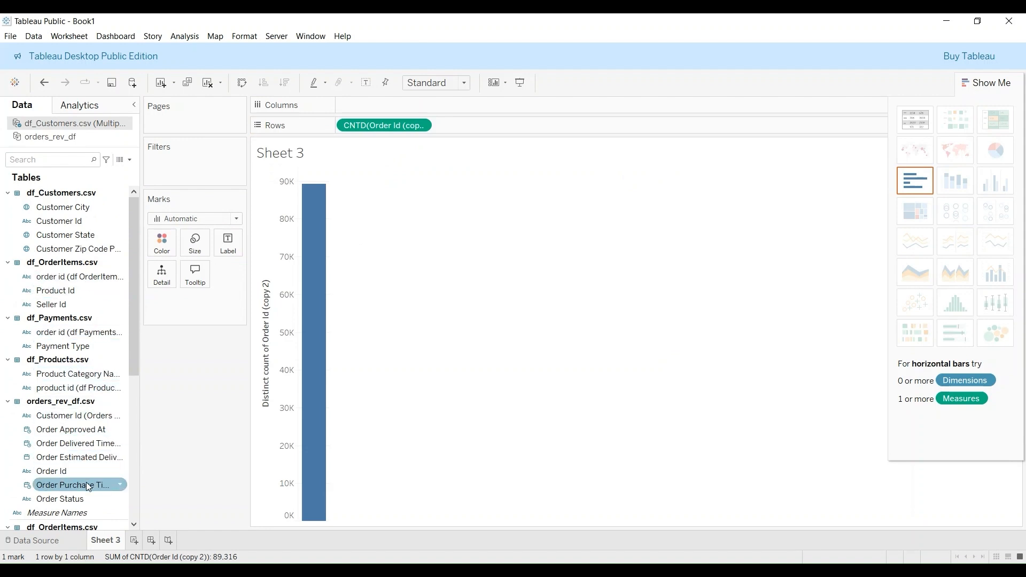
left_click_drag(86, 484, 161, 418)
mouse_move(377, 227)
left_mouse_down()
mouse_move(412, 117)
mouse_move(373, 111)
left_mouse_up()
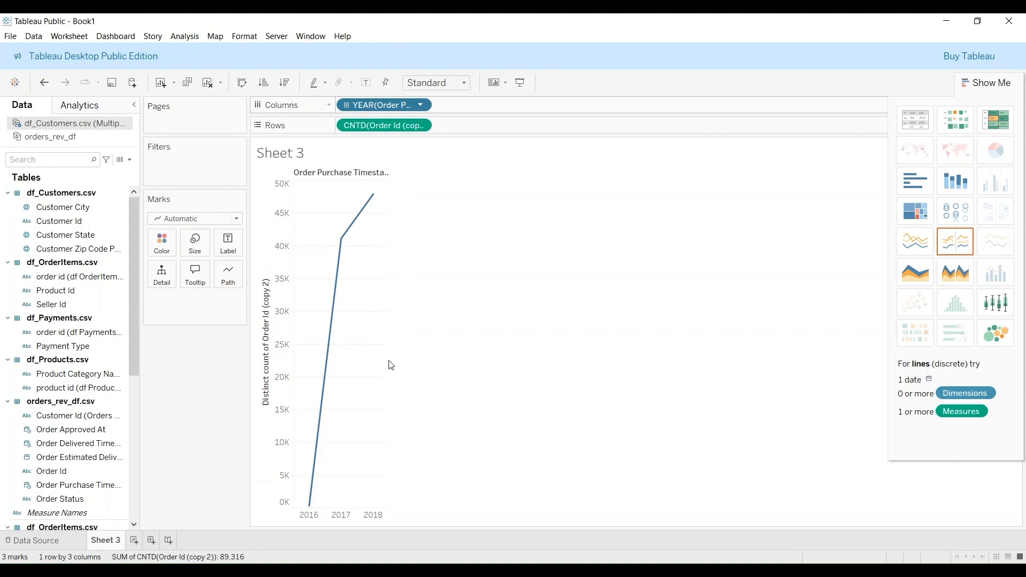
Change Order Purchase Timestamp on columns to the quarter level, trying it as continuous before setting it back to discrete
left_click(381, 488)
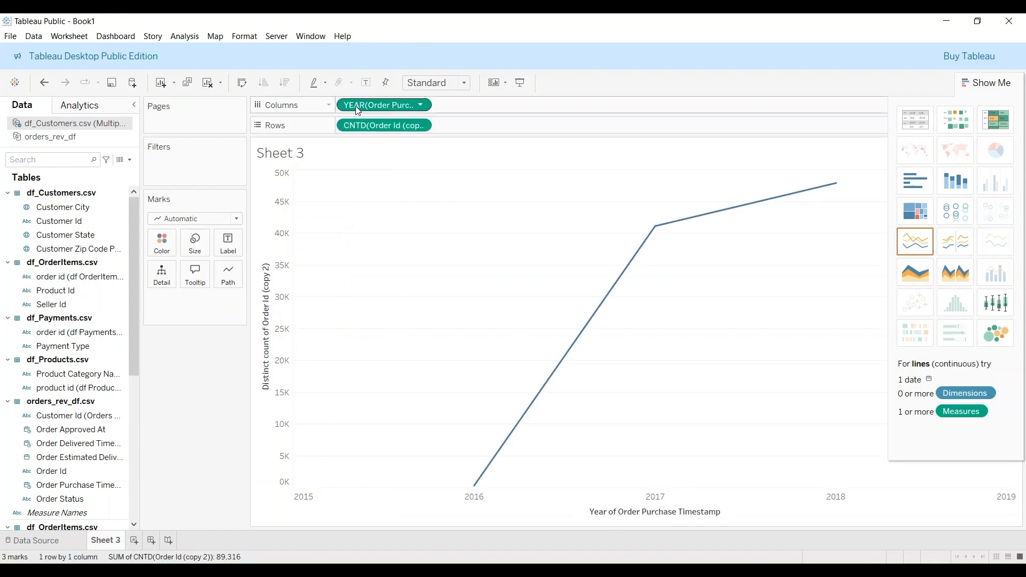
left_click(424, 106)
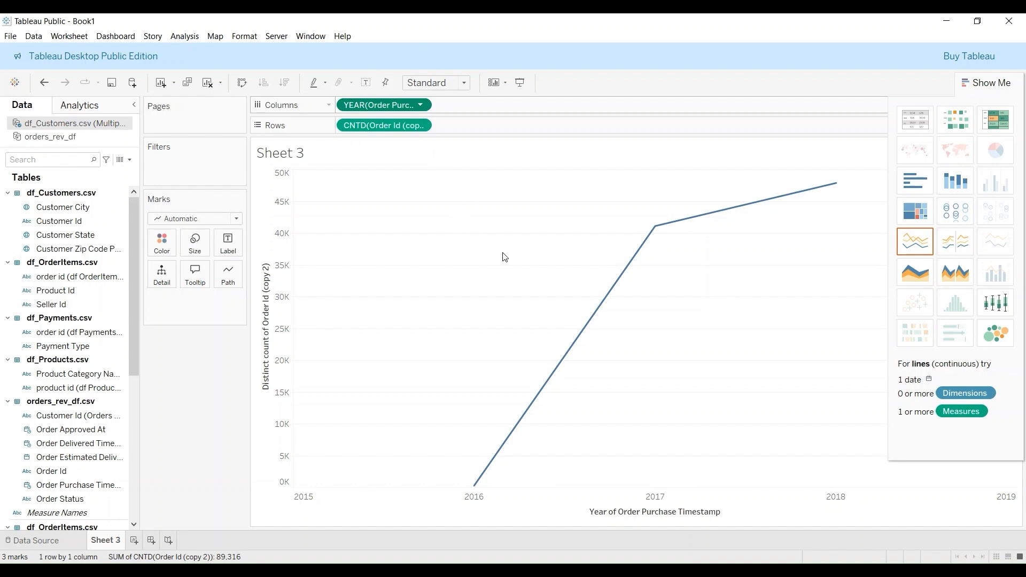
left_click(390, 262)
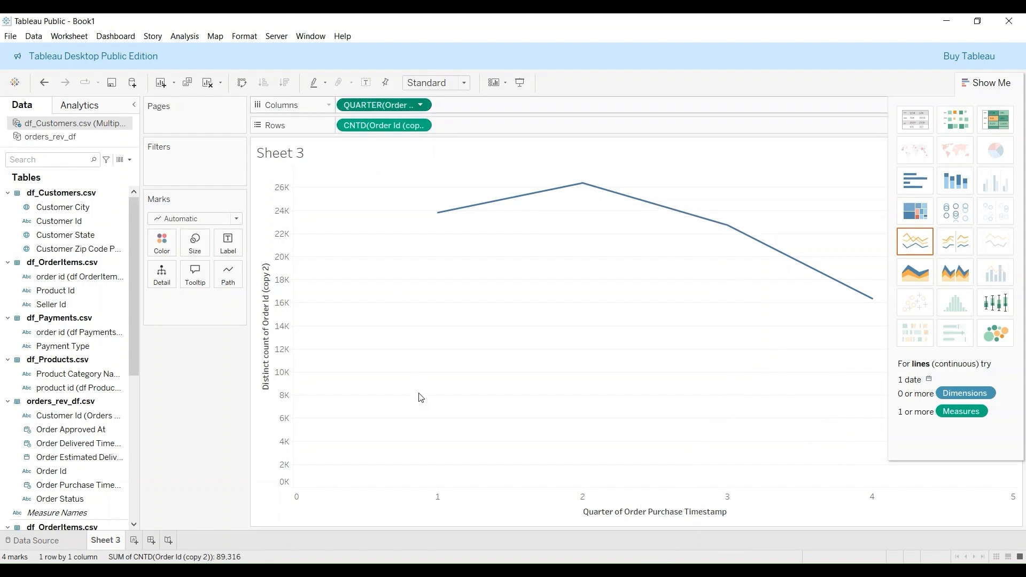
left_click(428, 447)
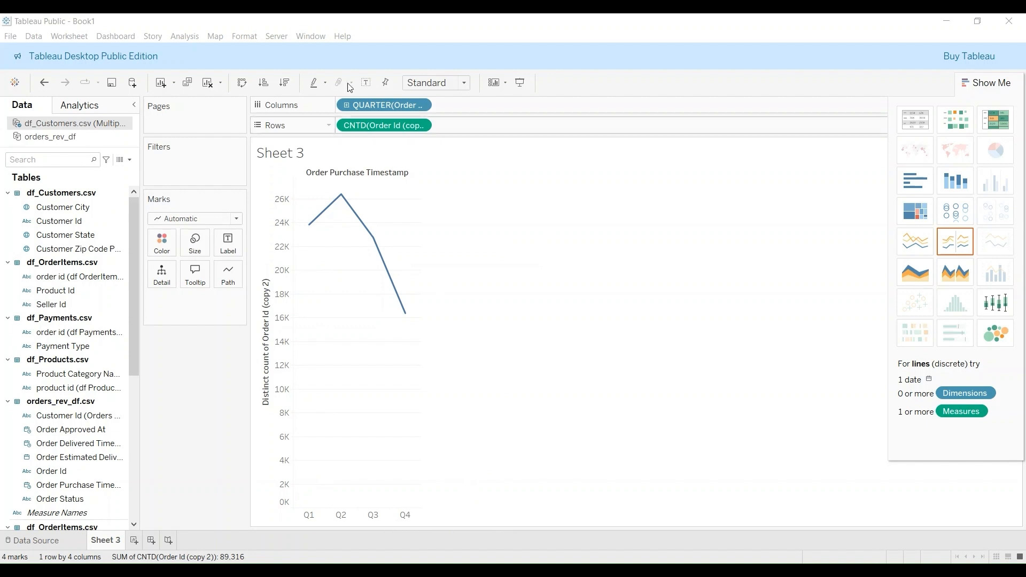
Add the year of Order Purchase Timestamp ahead of its quarter on columns to split the quarters by year
left_click(425, 106)
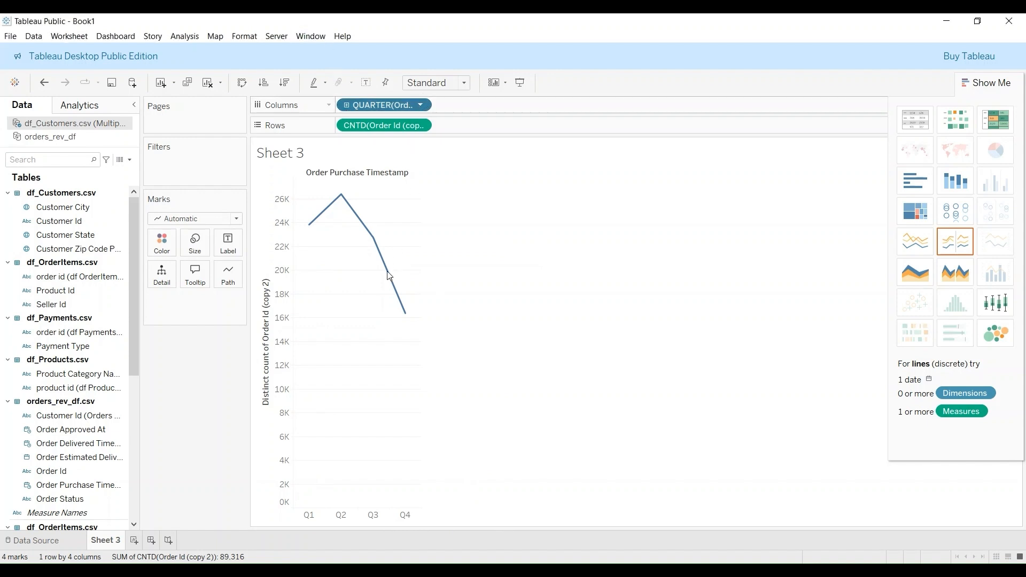
left_click(345, 105)
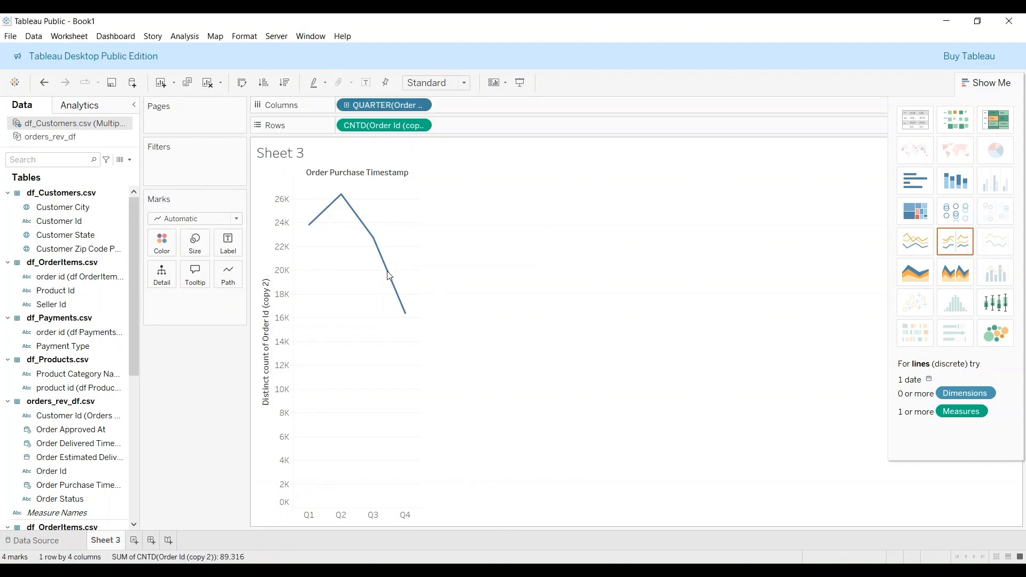
left_click(345, 106)
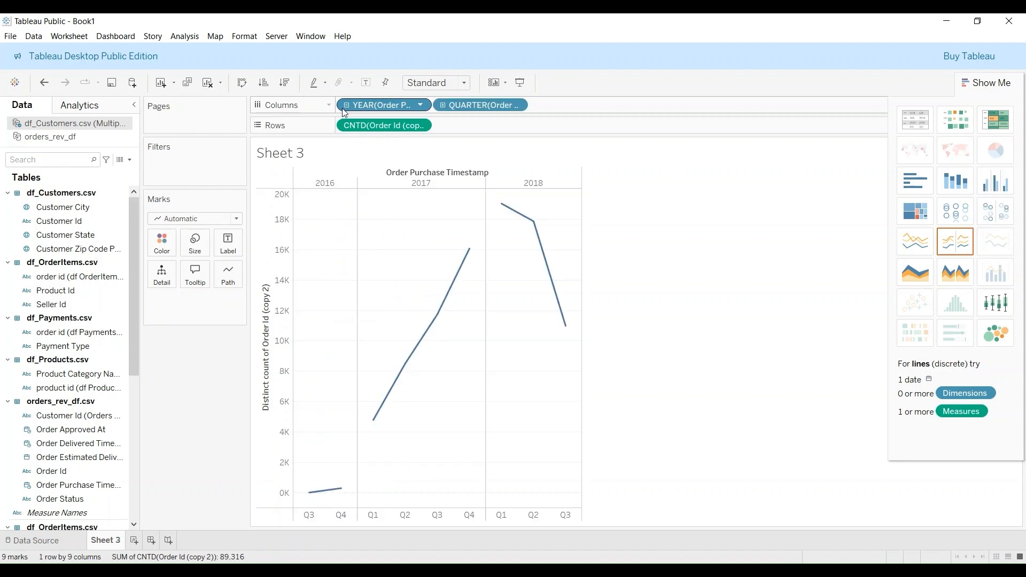
Add the month level of Order Purchase Timestamp to columns and remove the quarter level, keeping year and month
left_click(443, 106)
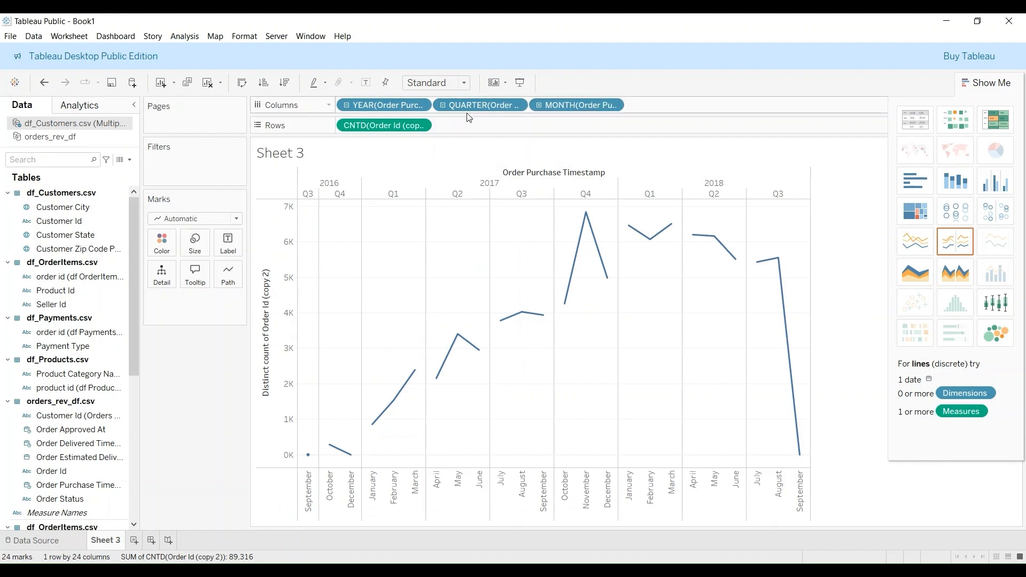
left_click_drag(464, 108, 47, 333)
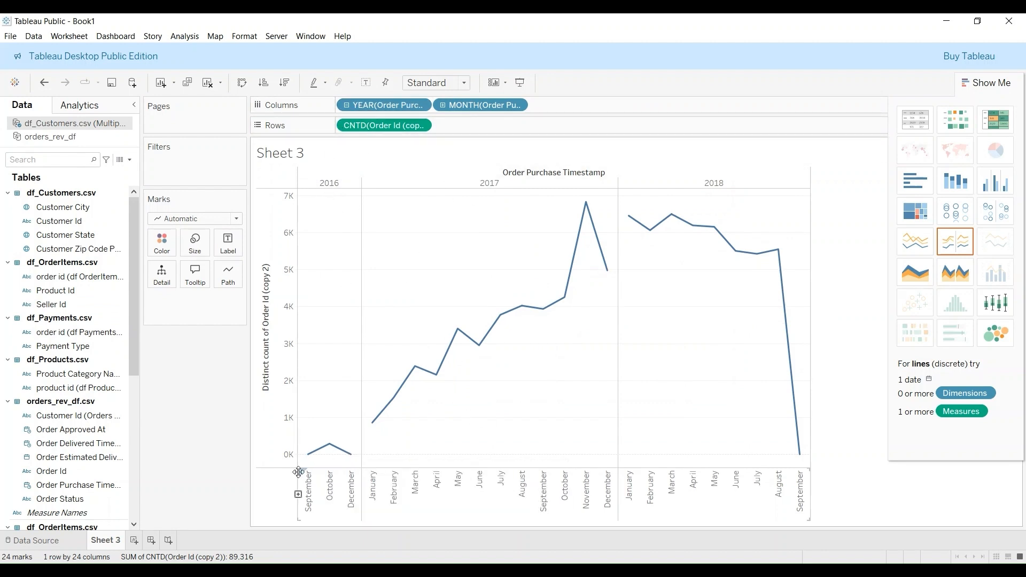
mouse_move(310, 458)
mouse_move(777, 255)
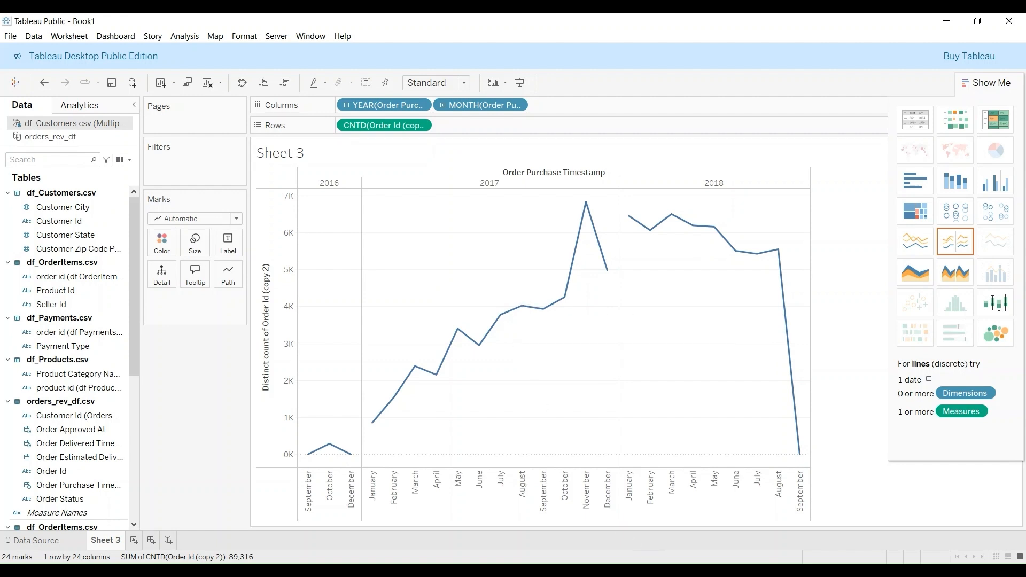
Add new blank worksheets up to Sheet 5 and locate the customer location fields of df_Customers.csv
double_click(134, 541)
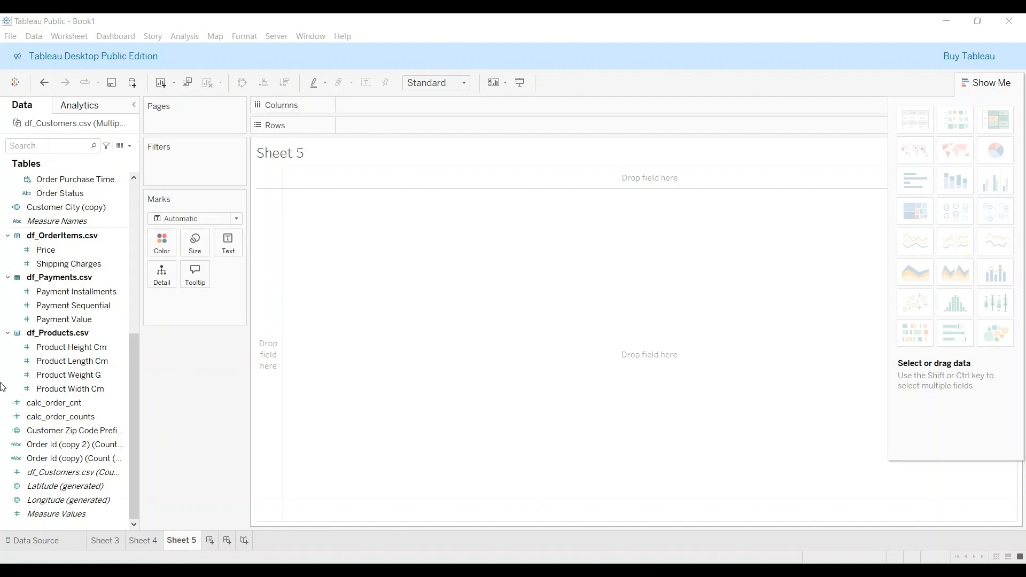
scroll(73, 342, "up", 7)
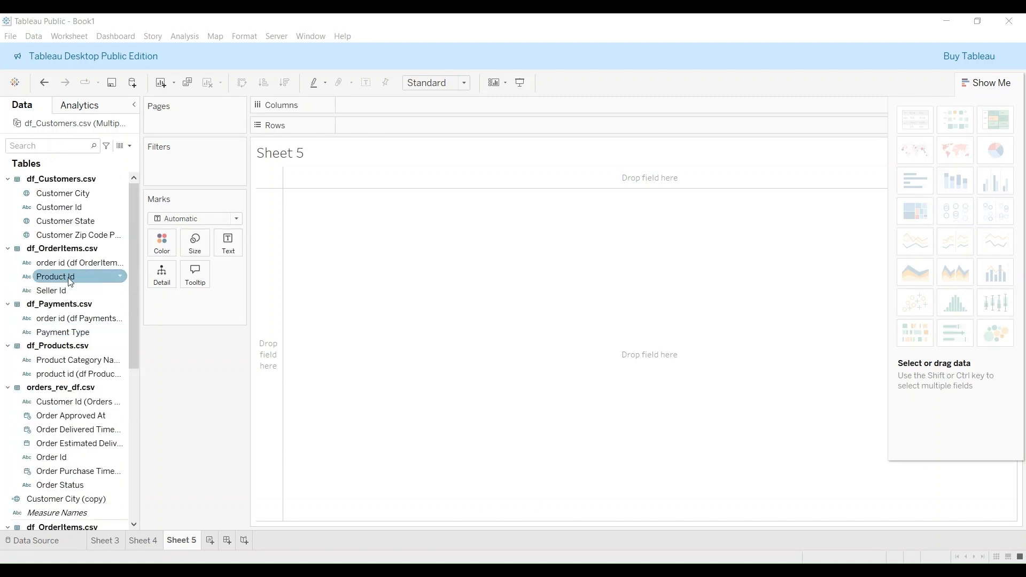
left_click(51, 187)
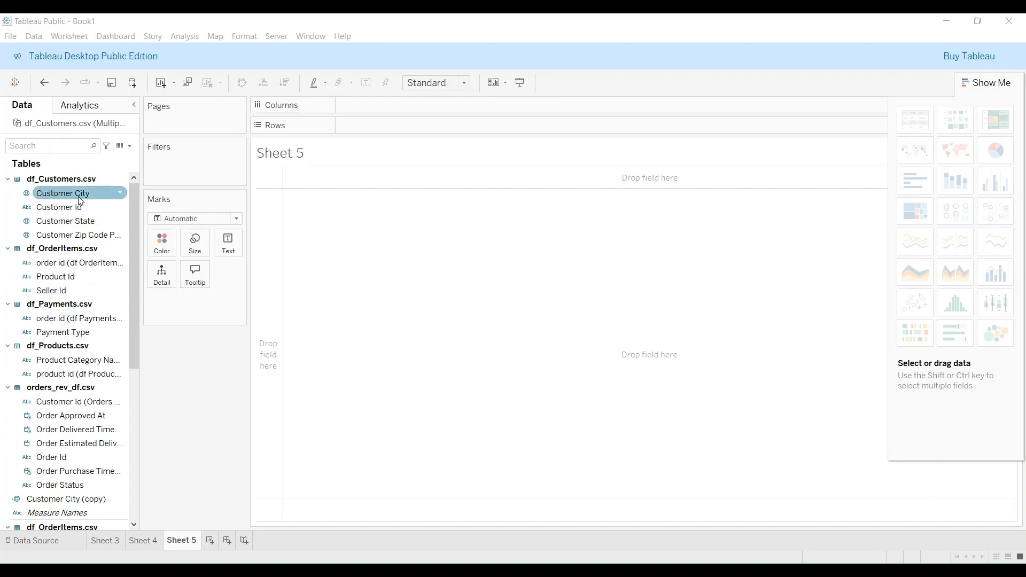
left_click(88, 237)
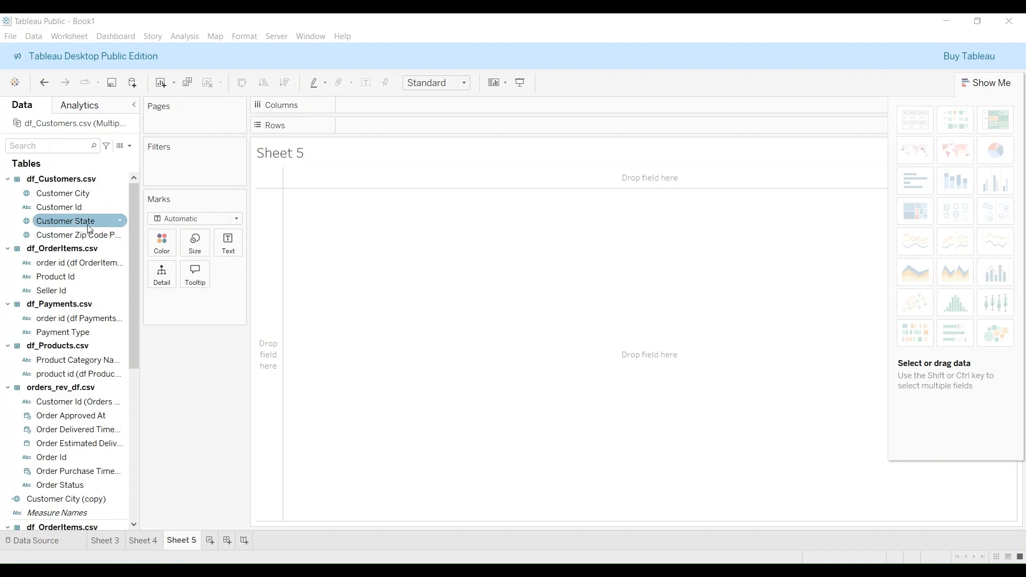
left_click(83, 195)
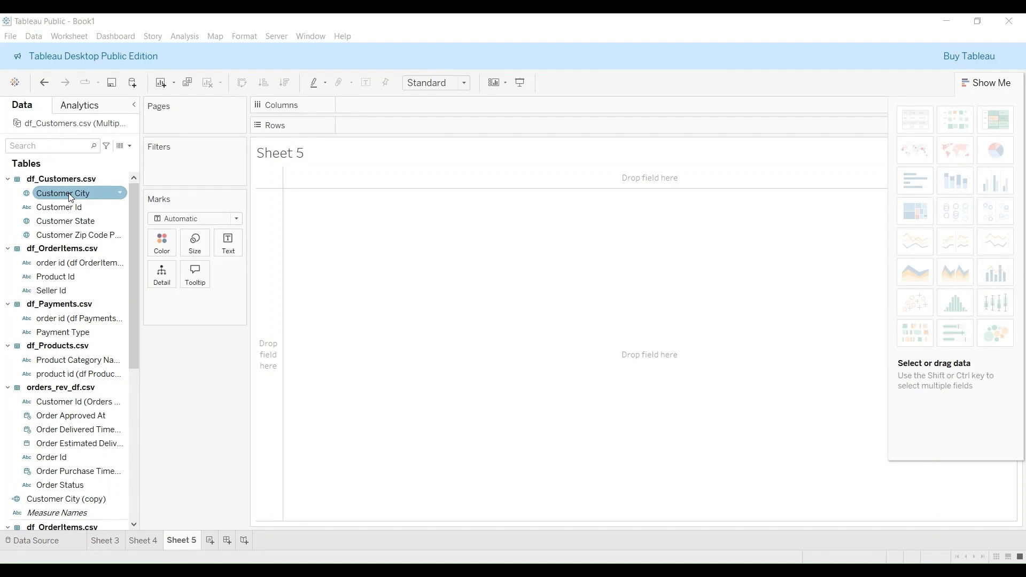
Color the marks by Customer City and convert the view to a map of the cities
mouse_move(959, 160)
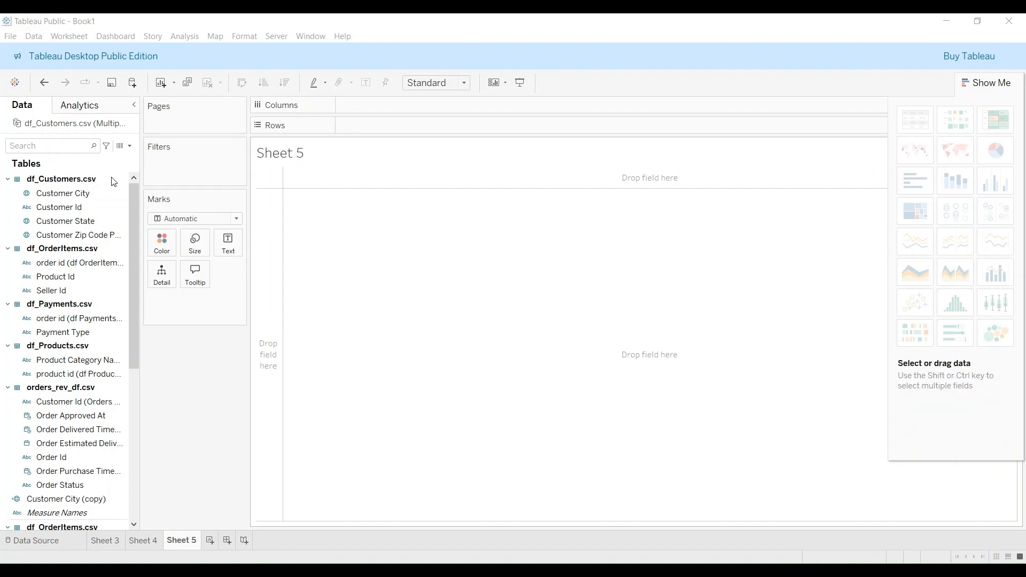
left_click(95, 193)
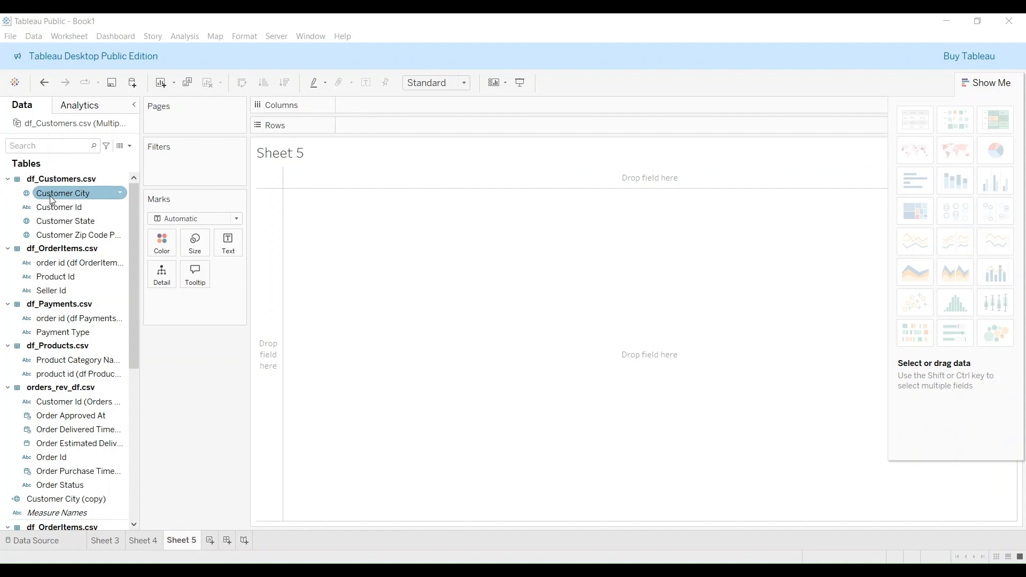
left_click_drag(60, 199, 168, 253)
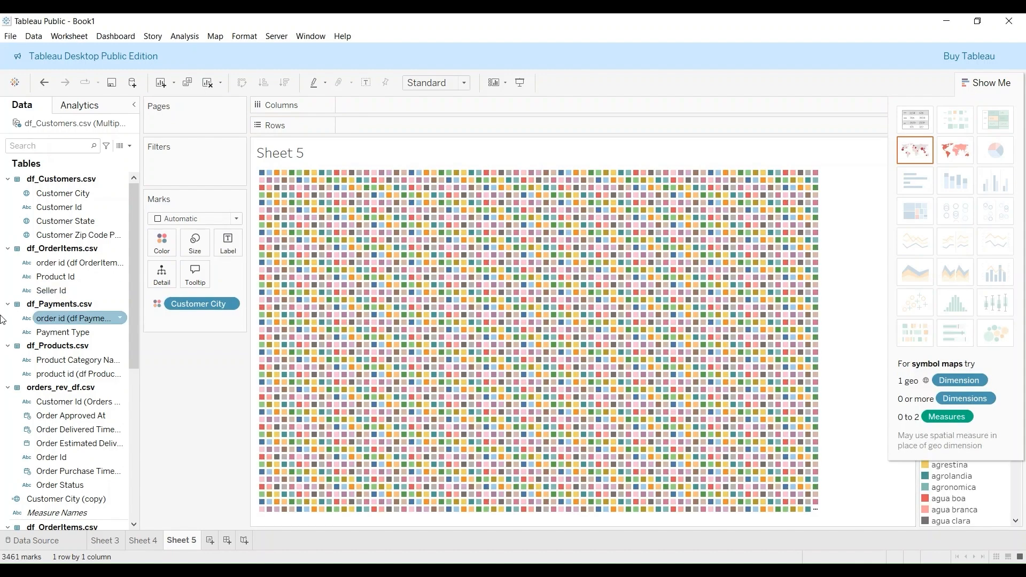
left_click(958, 150)
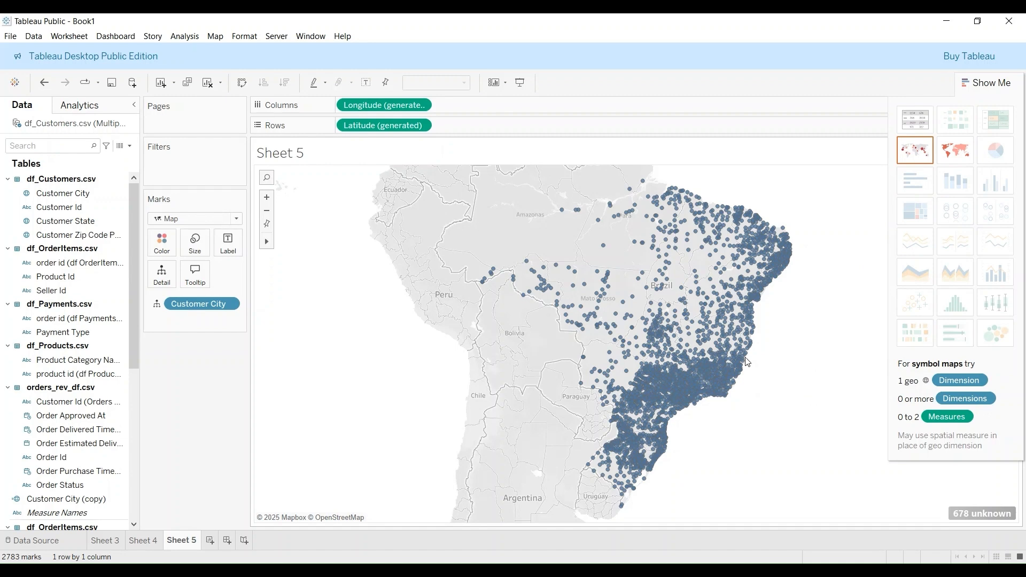
mouse_move(605, 395)
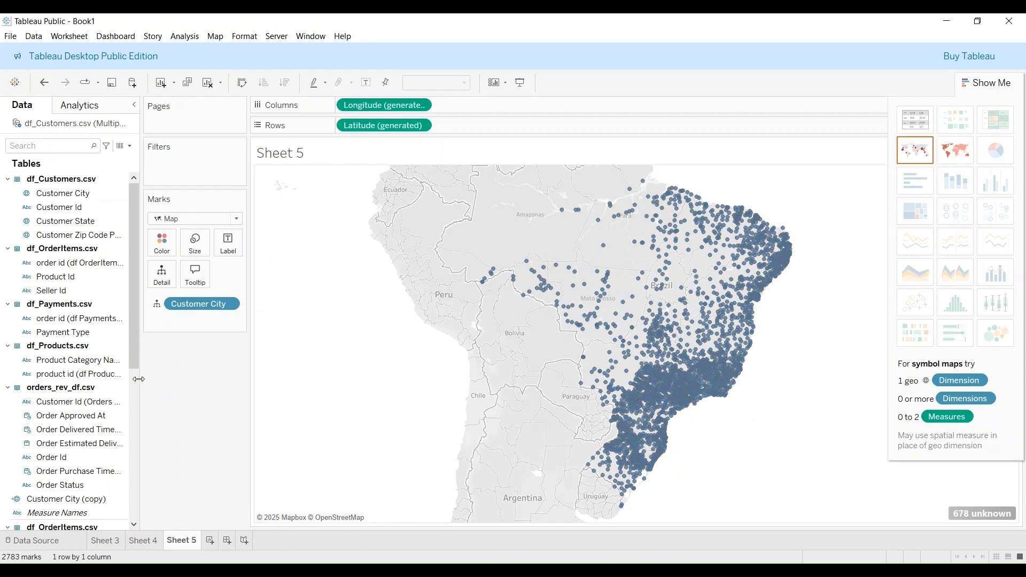
Create a calculated field named calc_order_id_cnts from the Order Id field of orders_rev_df.csv
left_click(82, 335)
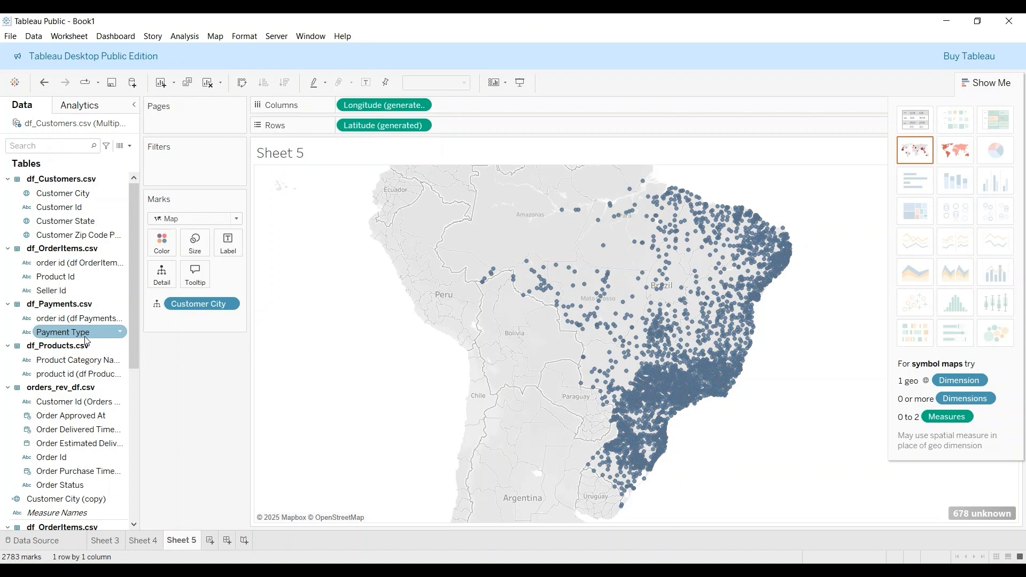
scroll(91, 342, "down", 2)
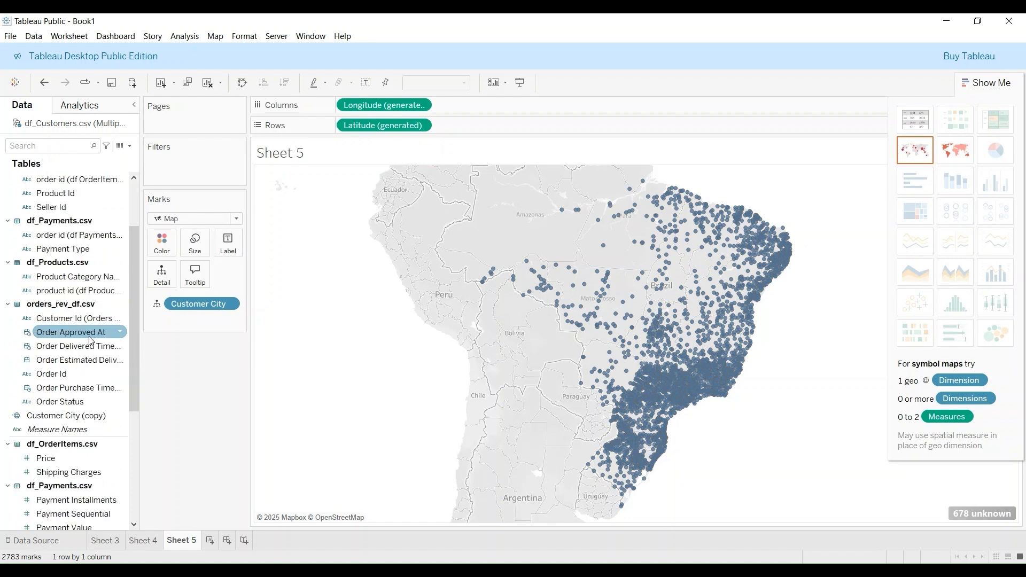
scroll(94, 340, "up", 2)
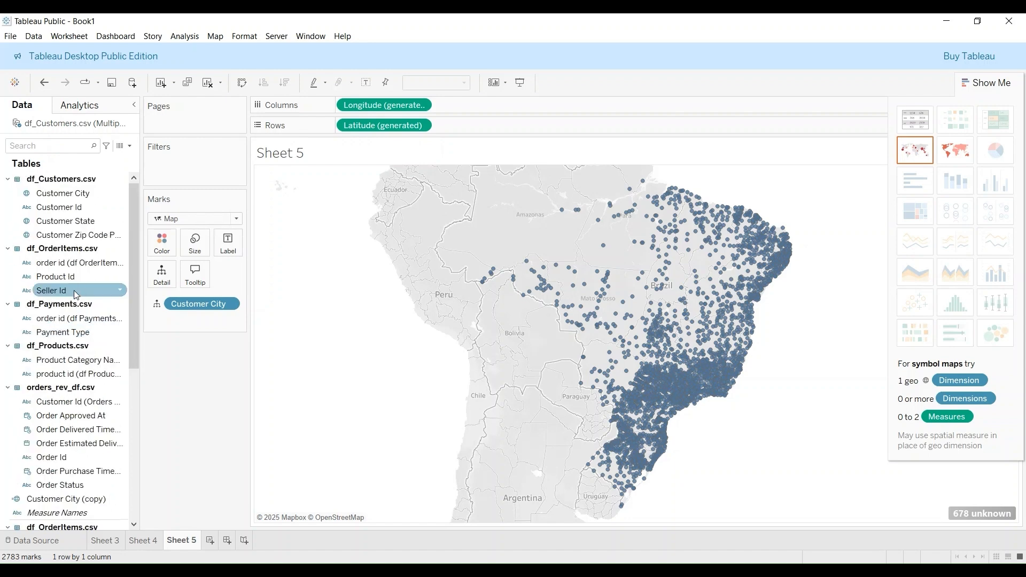
left_click(119, 458)
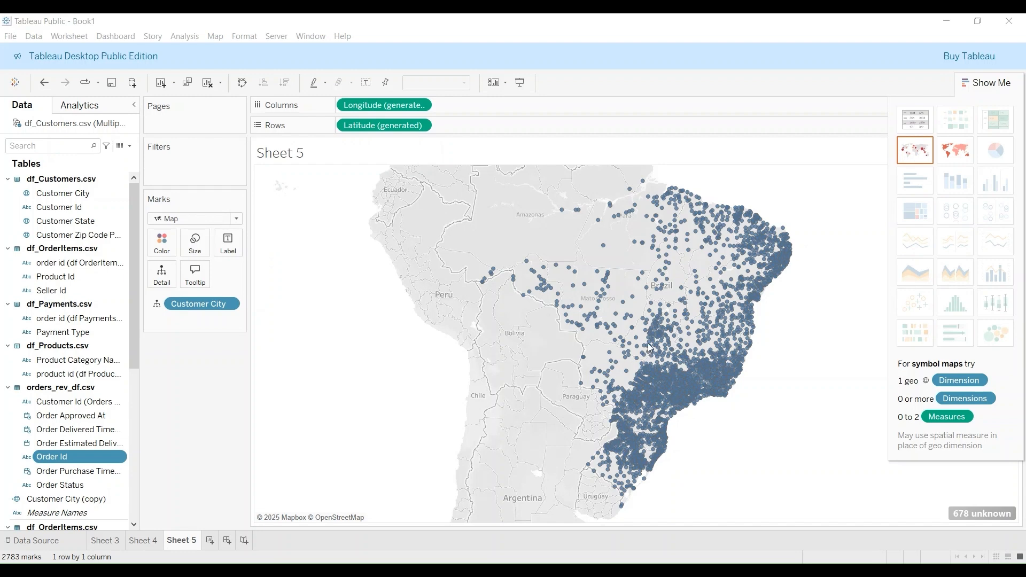
scroll(64, 451, "down", 7)
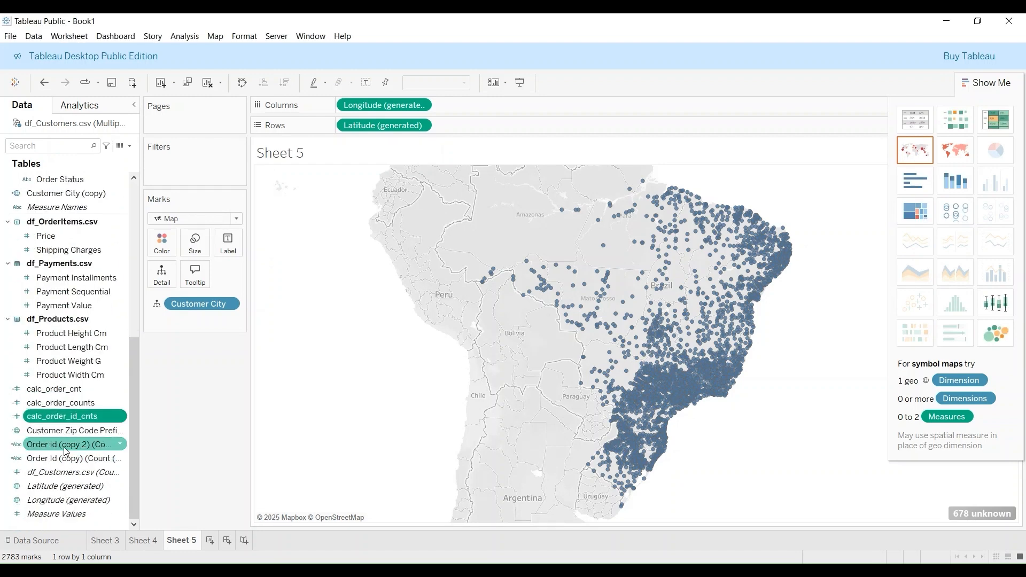
left_click(84, 417)
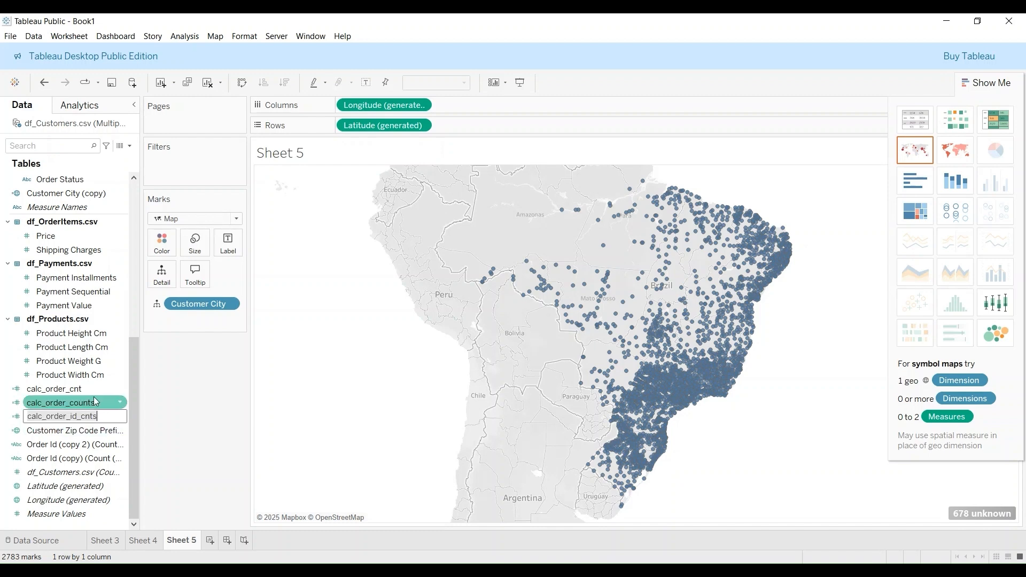
left_click(85, 417)
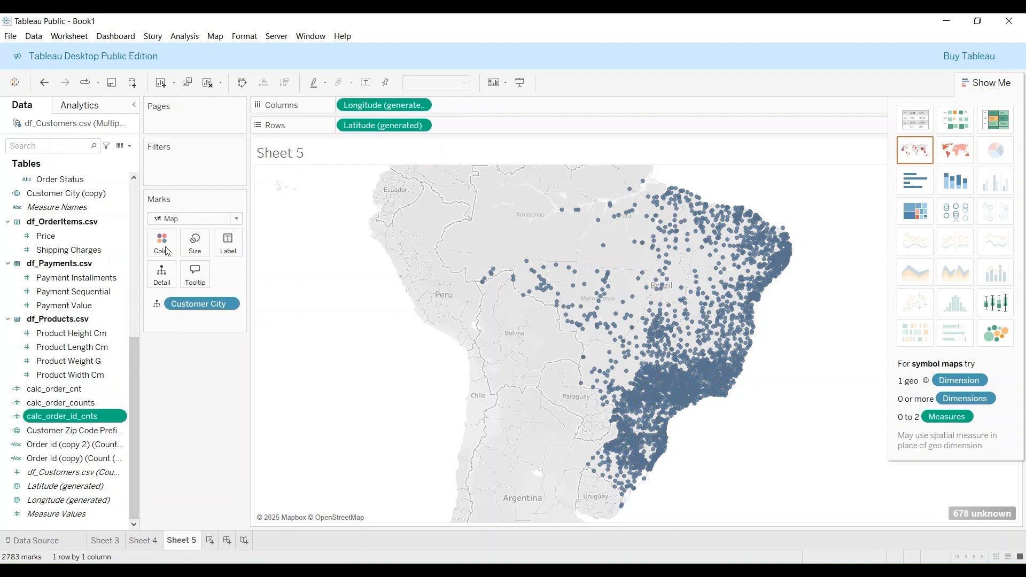
Encode calc_order_id_cnts as both color and size of the city marks and inspect the order counts of cities in southeastern Brazil
left_click_drag(49, 444, 169, 244)
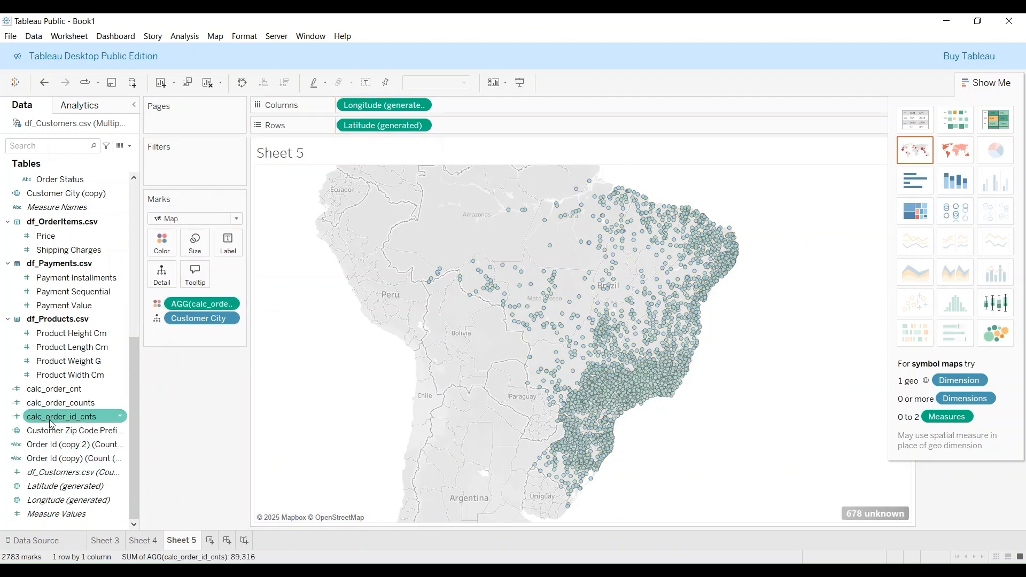
left_click_drag(50, 423, 200, 255)
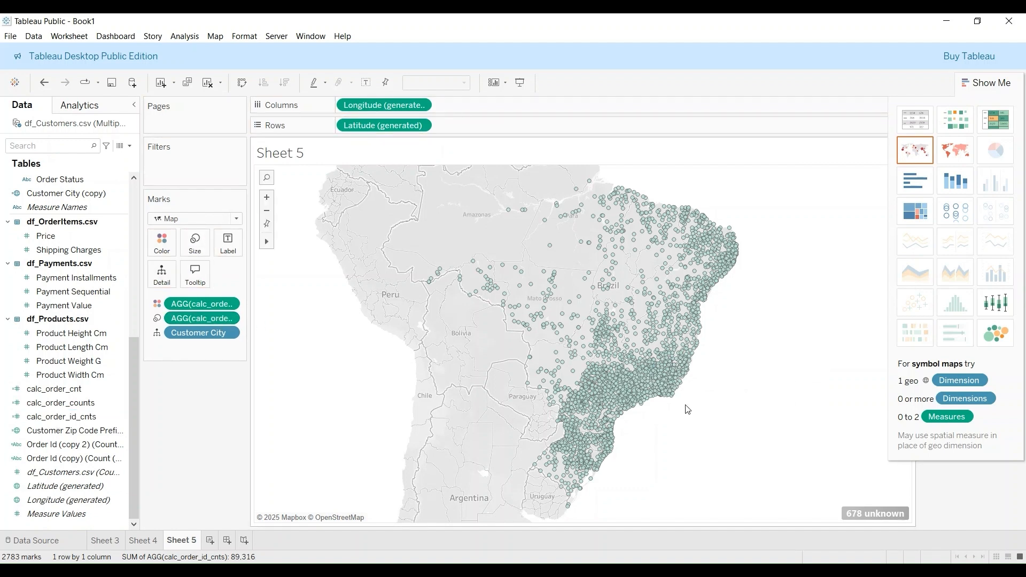
scroll(663, 425, "up", 4)
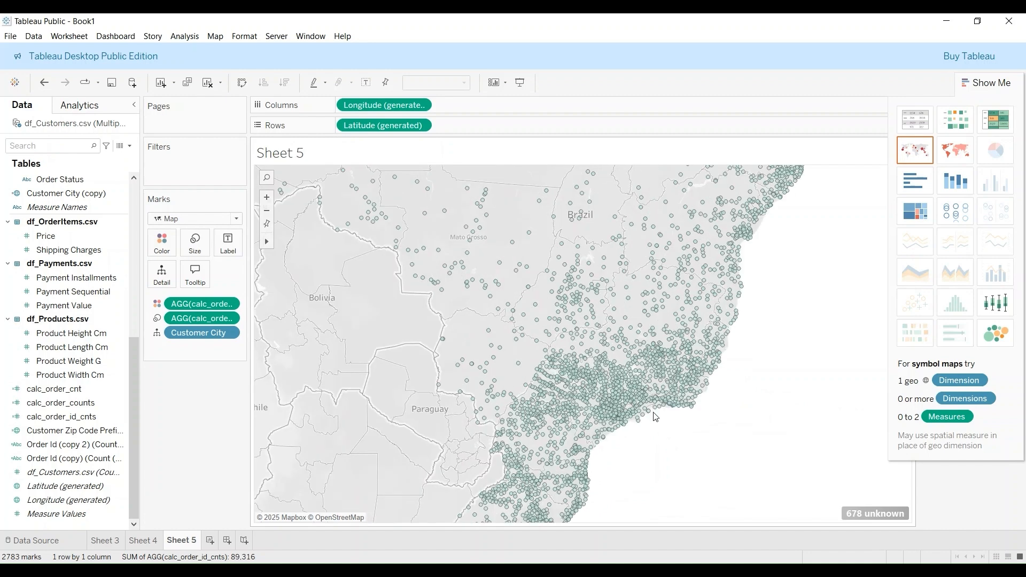
scroll(659, 428, "down", 1)
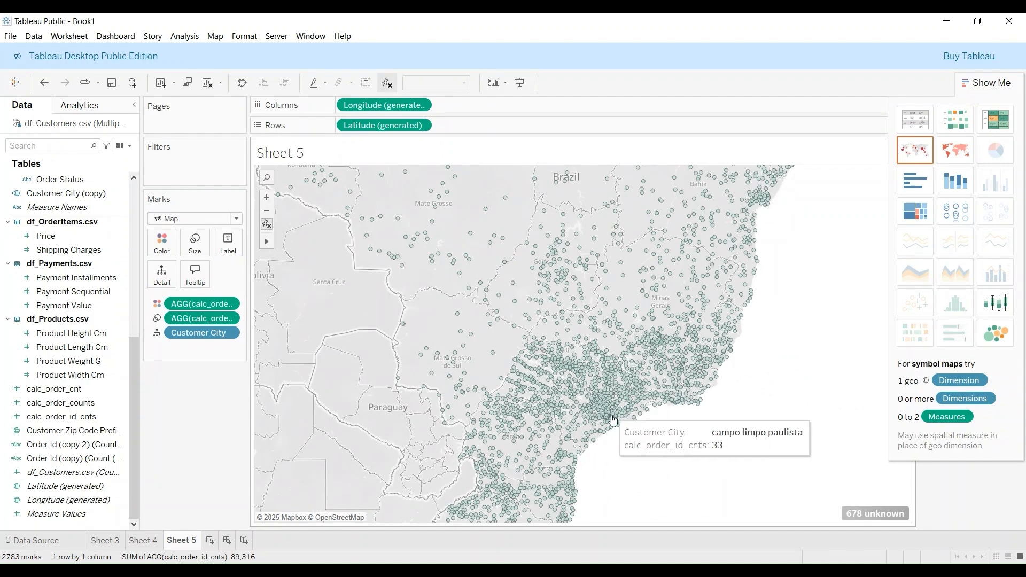
scroll(610, 409, "up", 2)
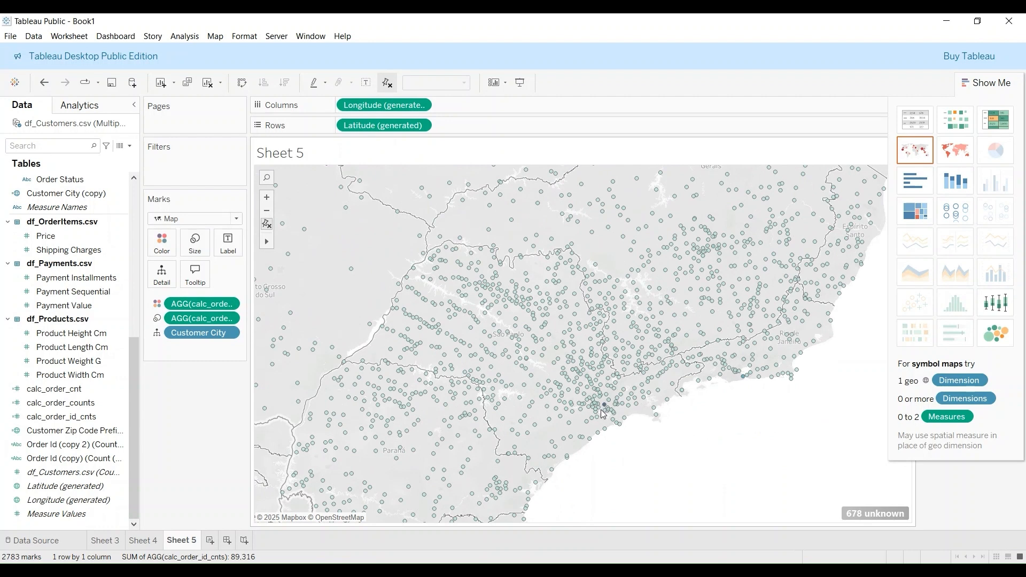
mouse_move(605, 409)
mouse_move(609, 390)
mouse_move(743, 380)
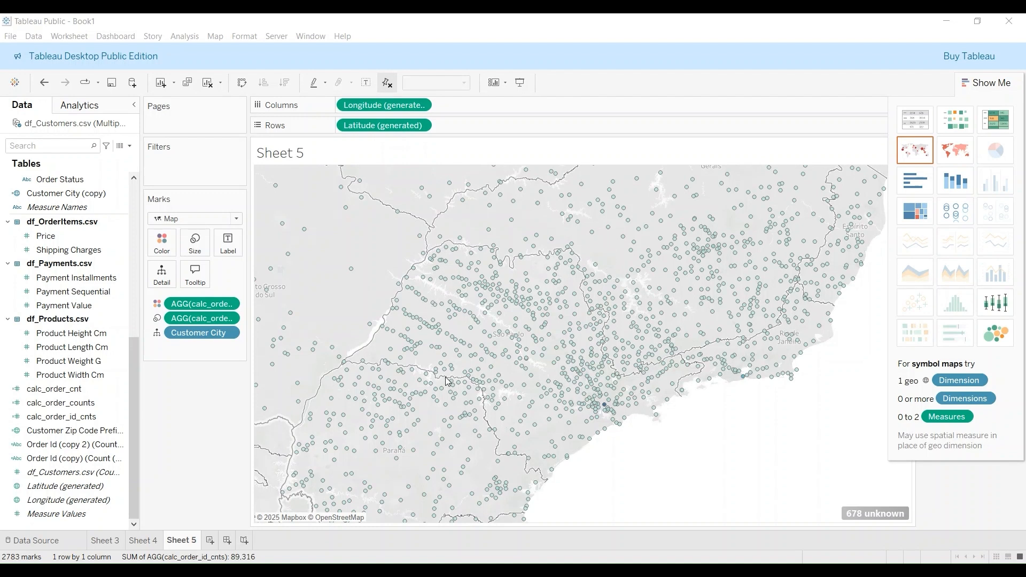
Change the calc_order_id_cnts color scale on the city map to a reddish-brown palette
left_click(577, 366)
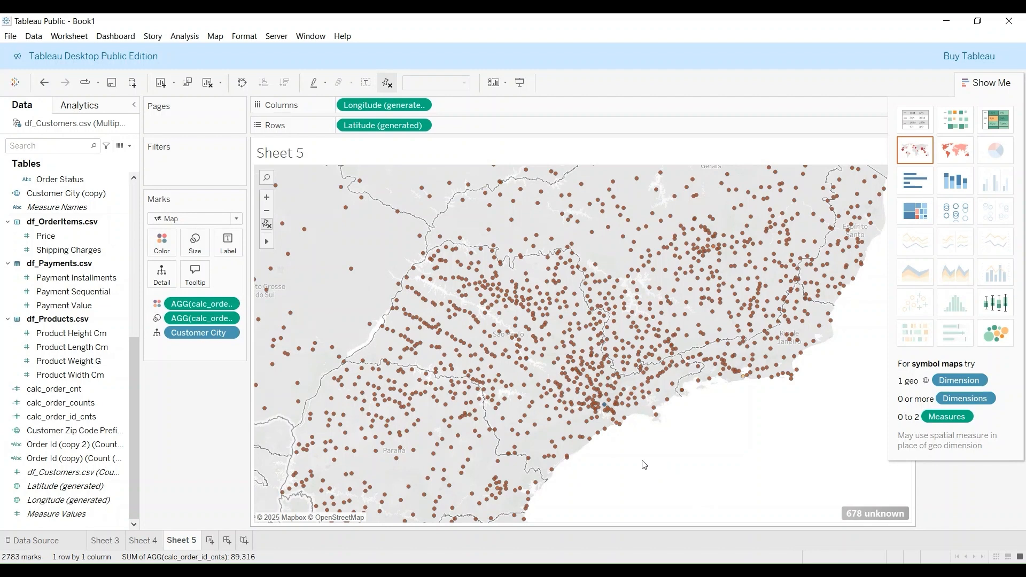
scroll(630, 491, "down", 2)
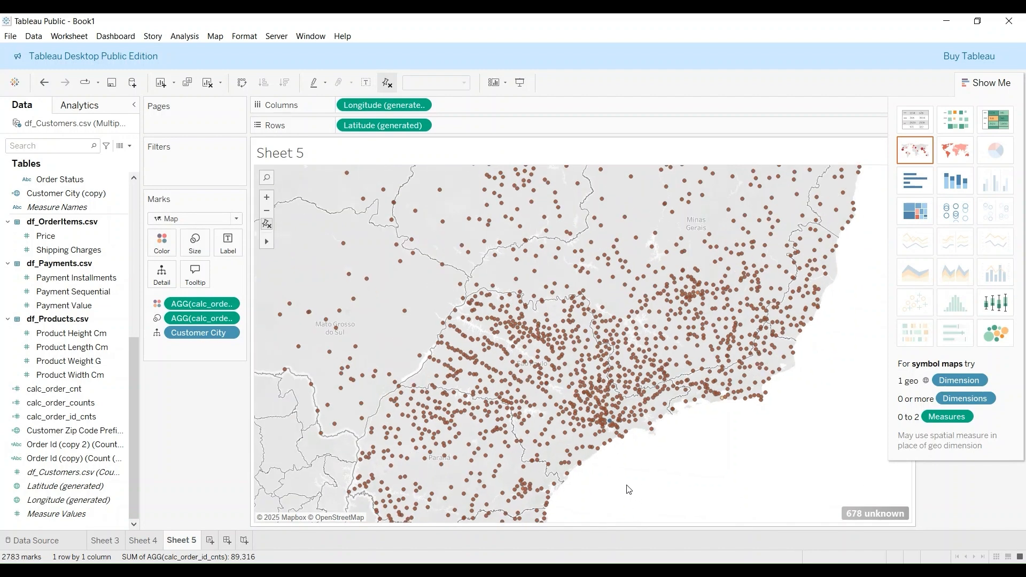
scroll(629, 489, "down", 3)
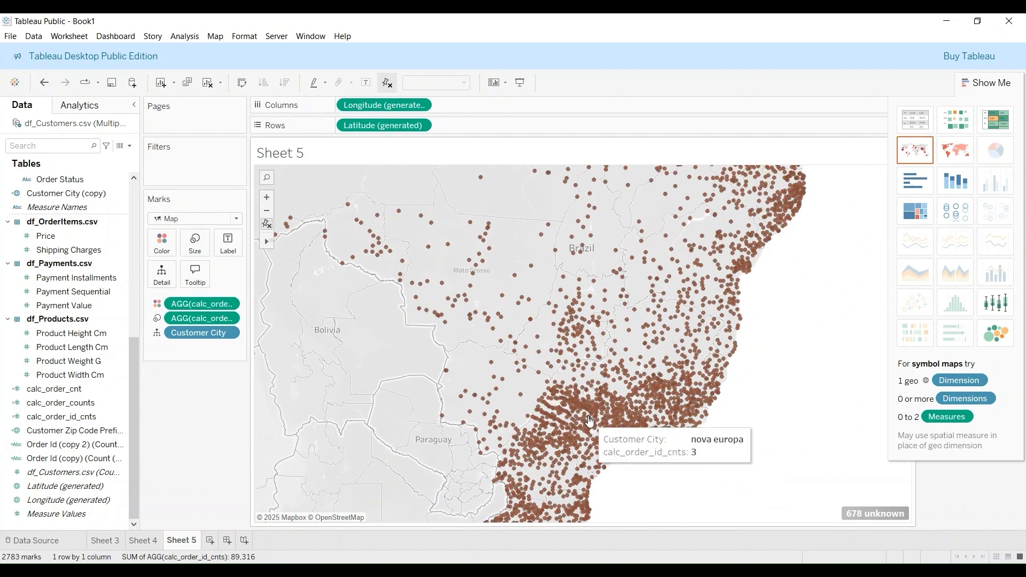
scroll(589, 420, "down", 1)
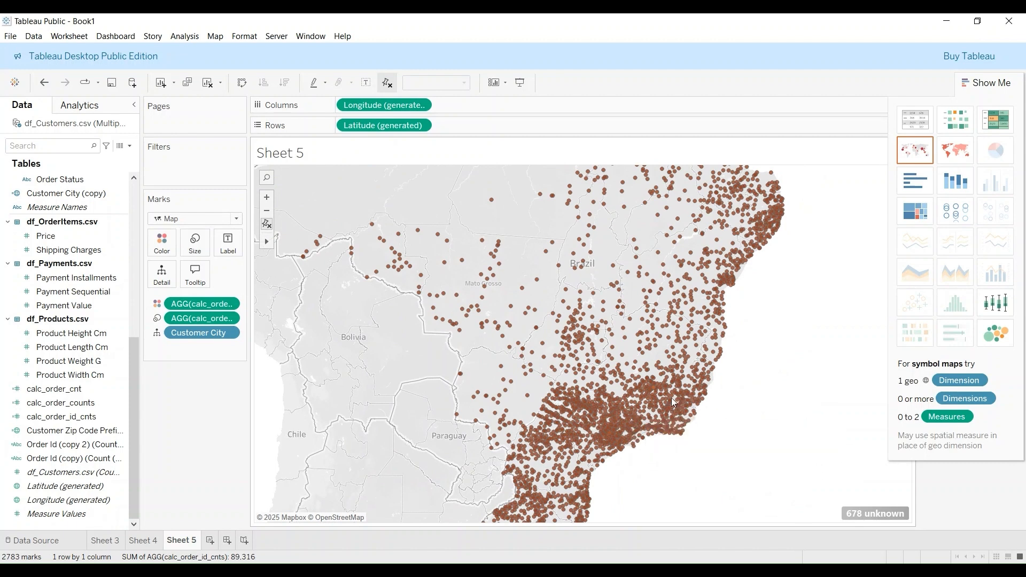
mouse_move(671, 405)
Pick the Customer State field of df_Customers.csv for the map
scroll(32, 346, "up", 2)
scroll(32, 347, "up", 5)
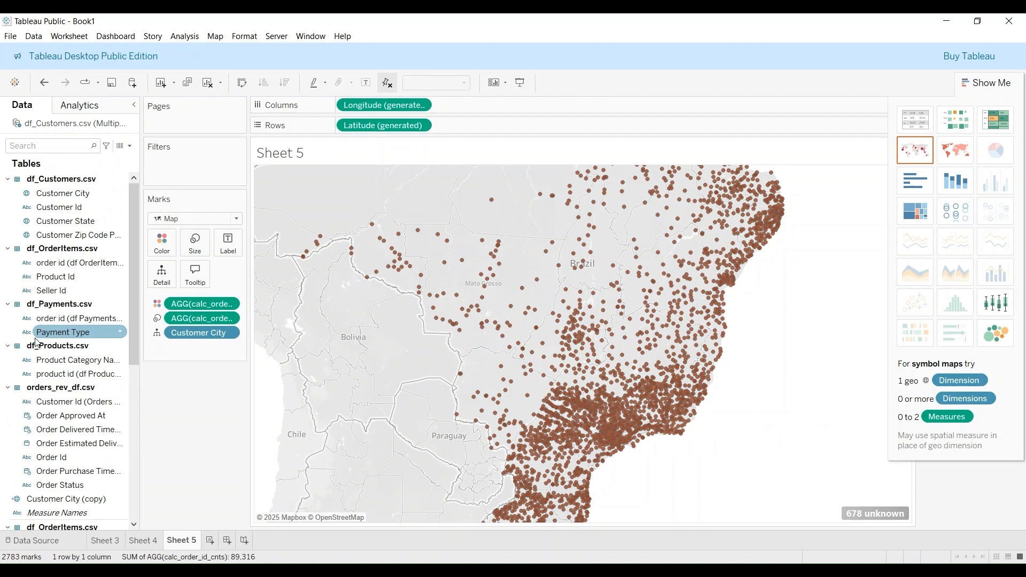
left_click(64, 222)
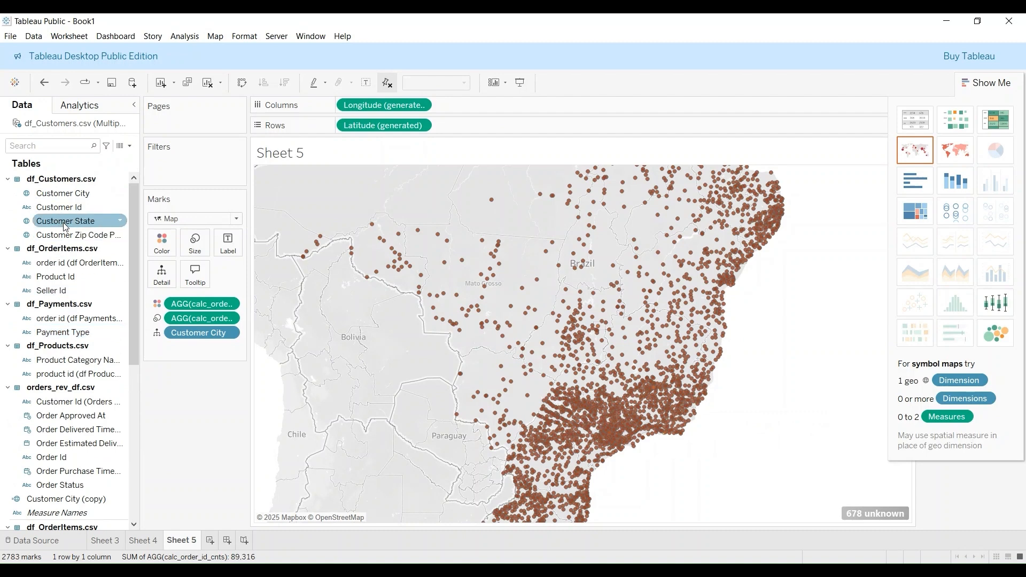